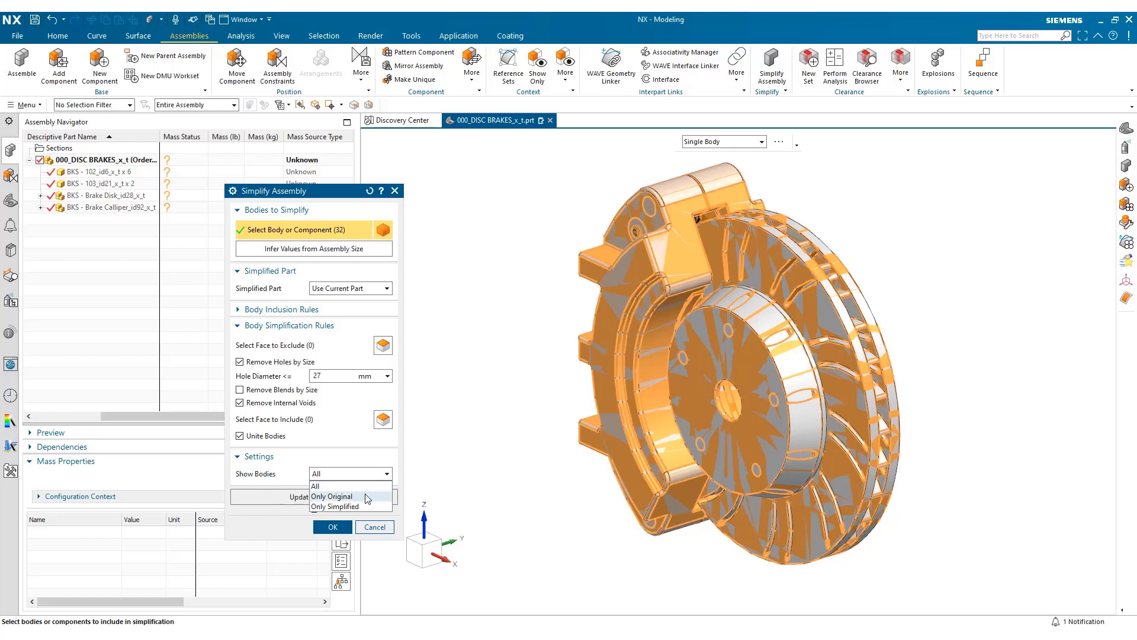
Compare the brake assembly by displaying only the original bodies and only the simplified bodies in the simplification preview
click(335, 496)
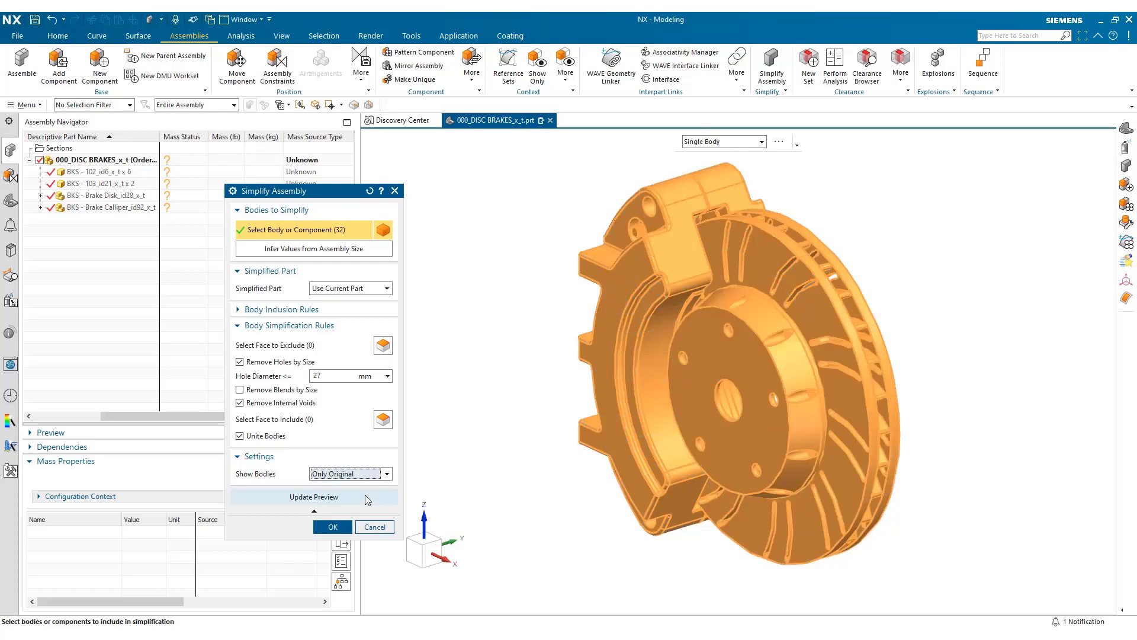
click(376, 475)
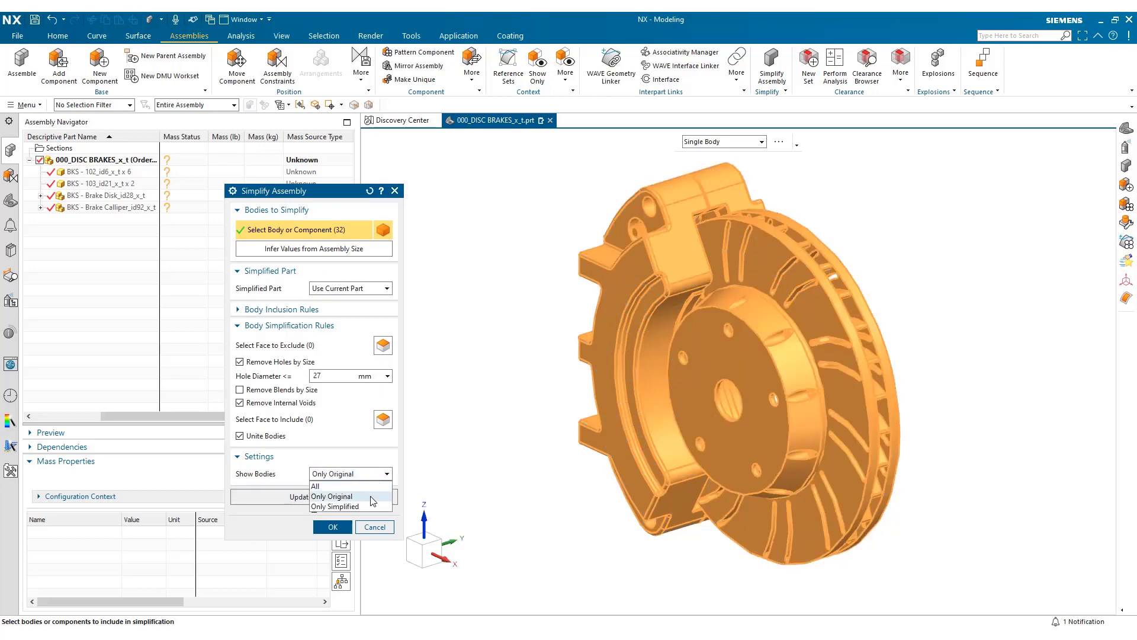
click(373, 506)
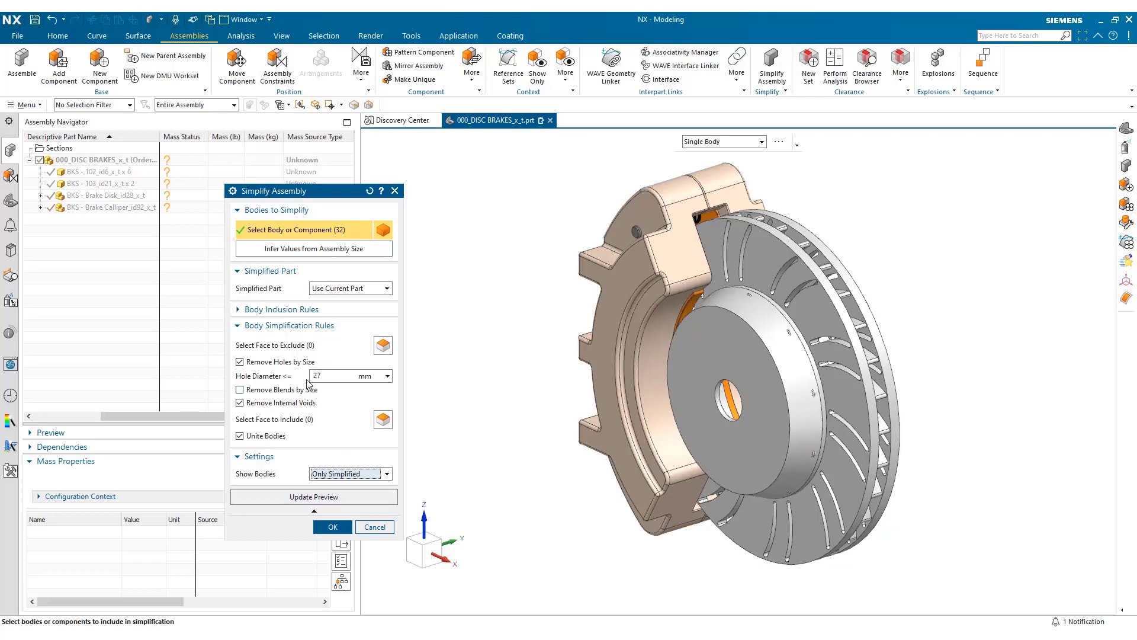
For the faces to exclude, search the entire assembly for faces similar to one curved slot on the brake disc, using tangent faces
click(301, 345)
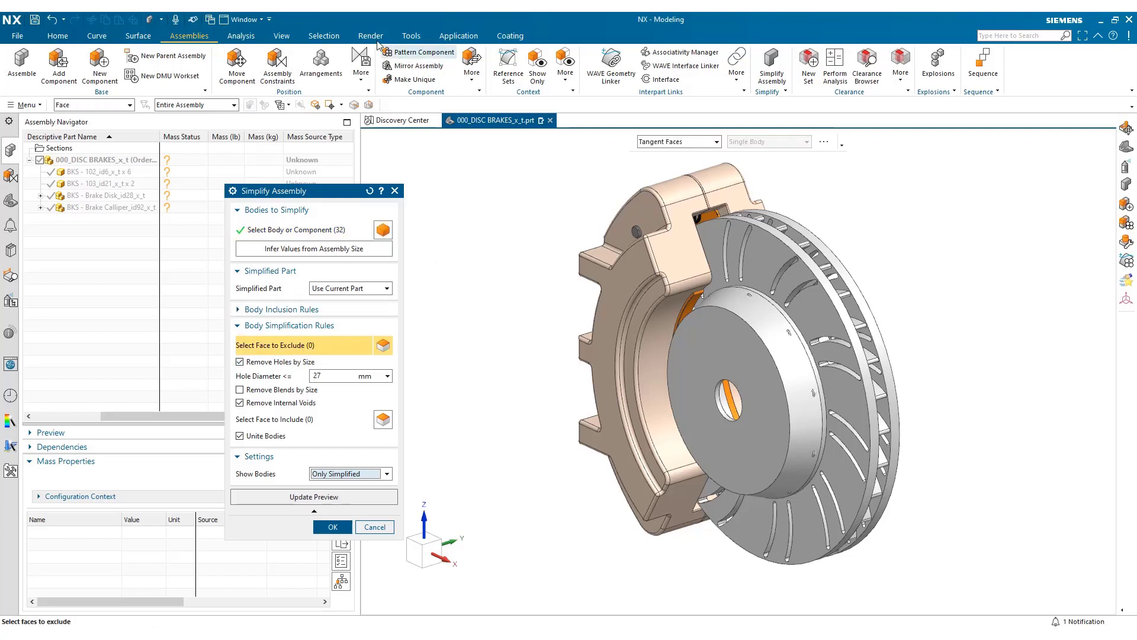
click(312, 36)
click(603, 68)
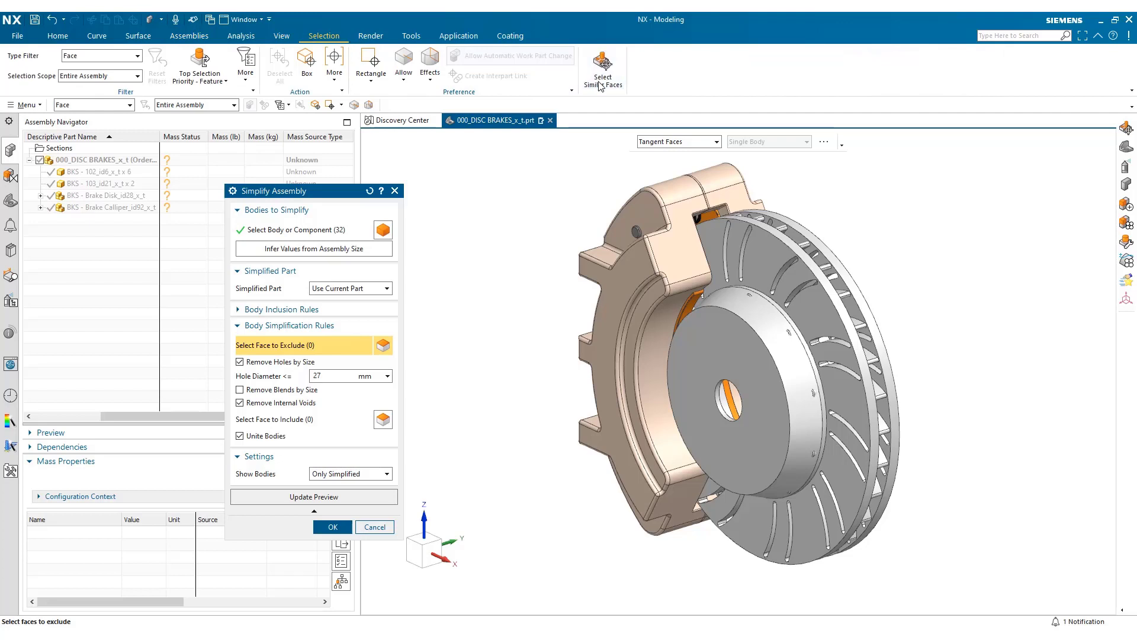
click(675, 142)
click(662, 168)
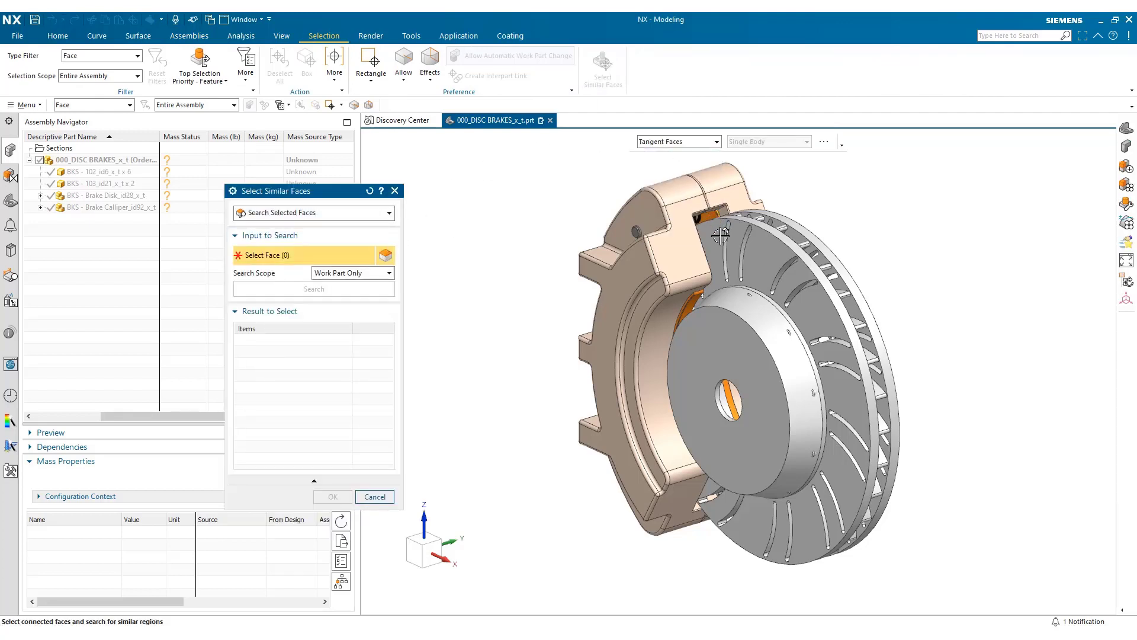
click(725, 242)
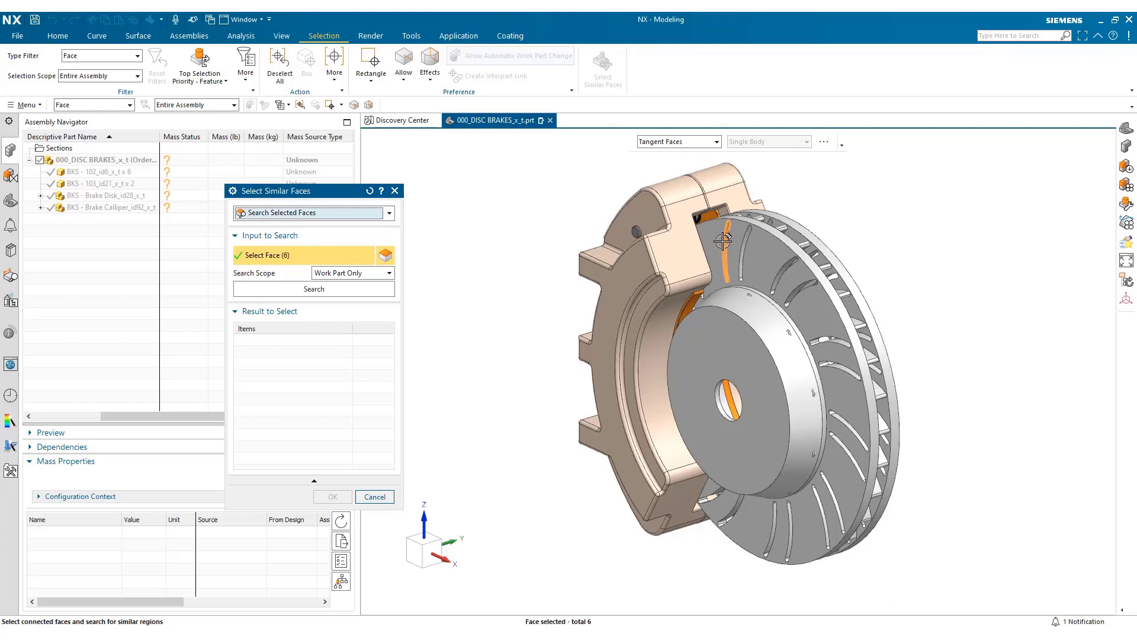
click(390, 273)
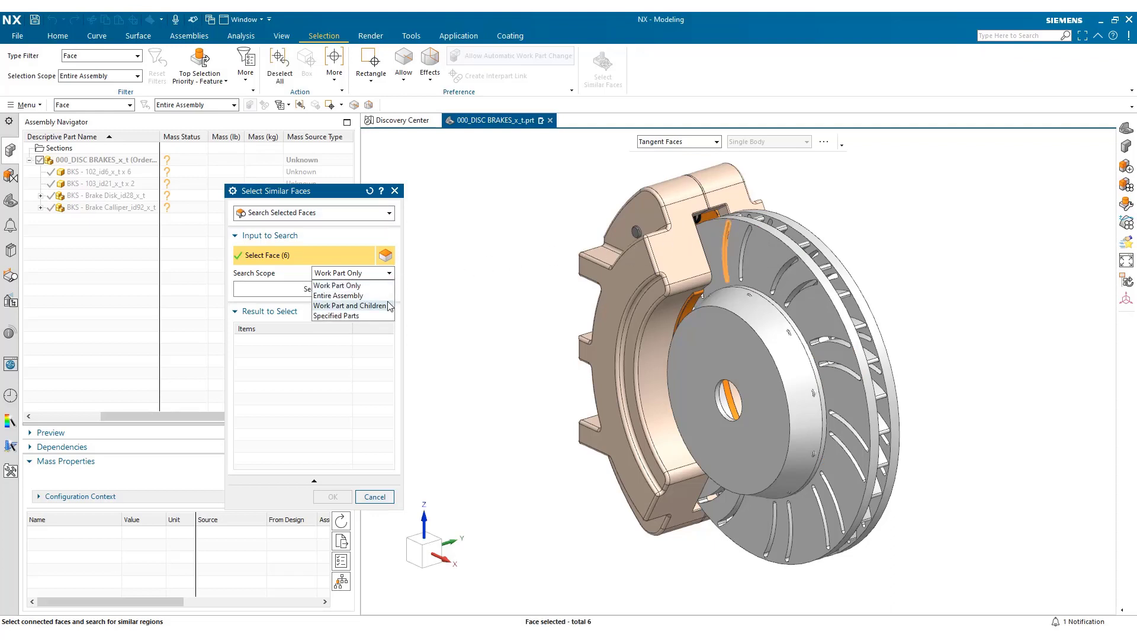
click(379, 291)
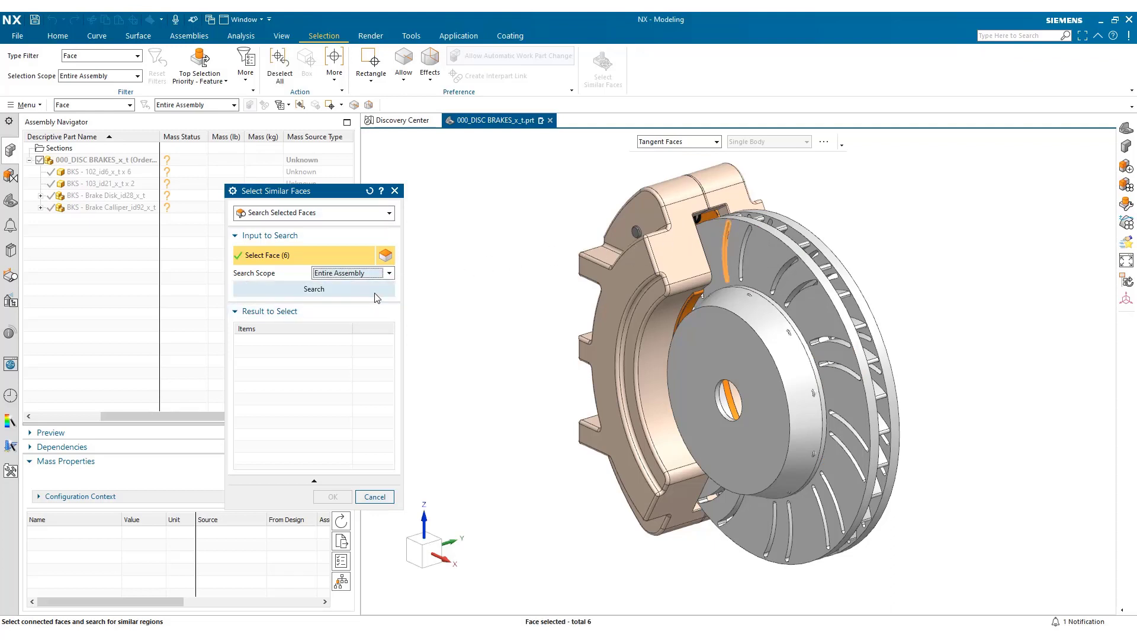
click(375, 291)
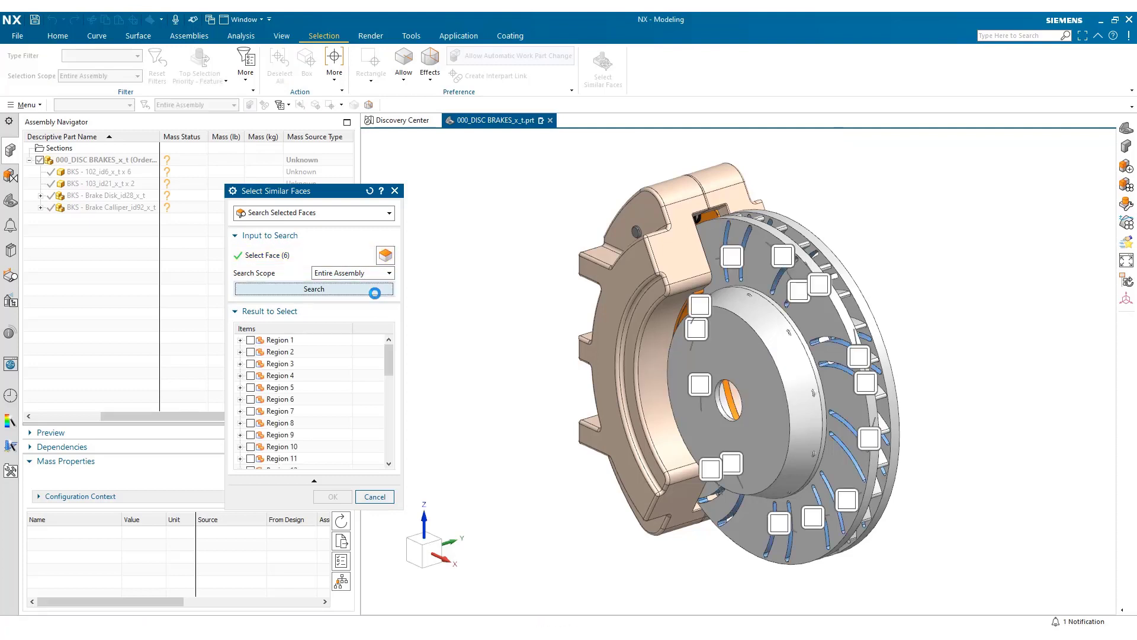
Select all similar slot regions from the search and accept them as faces to exclude from simplification
right_click(330, 349)
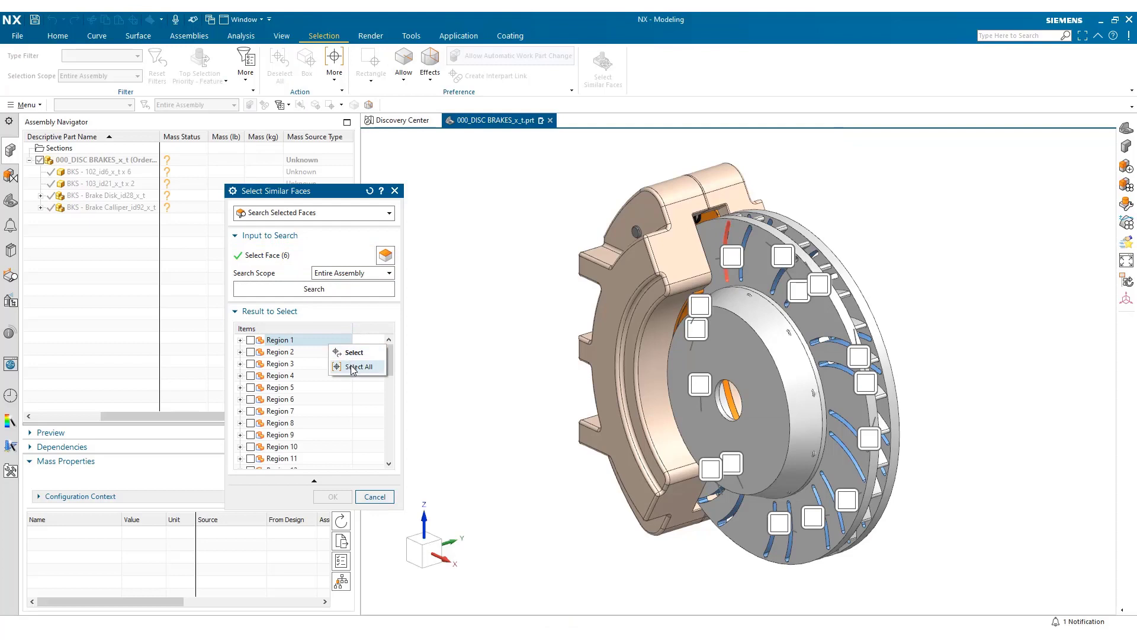
click(359, 367)
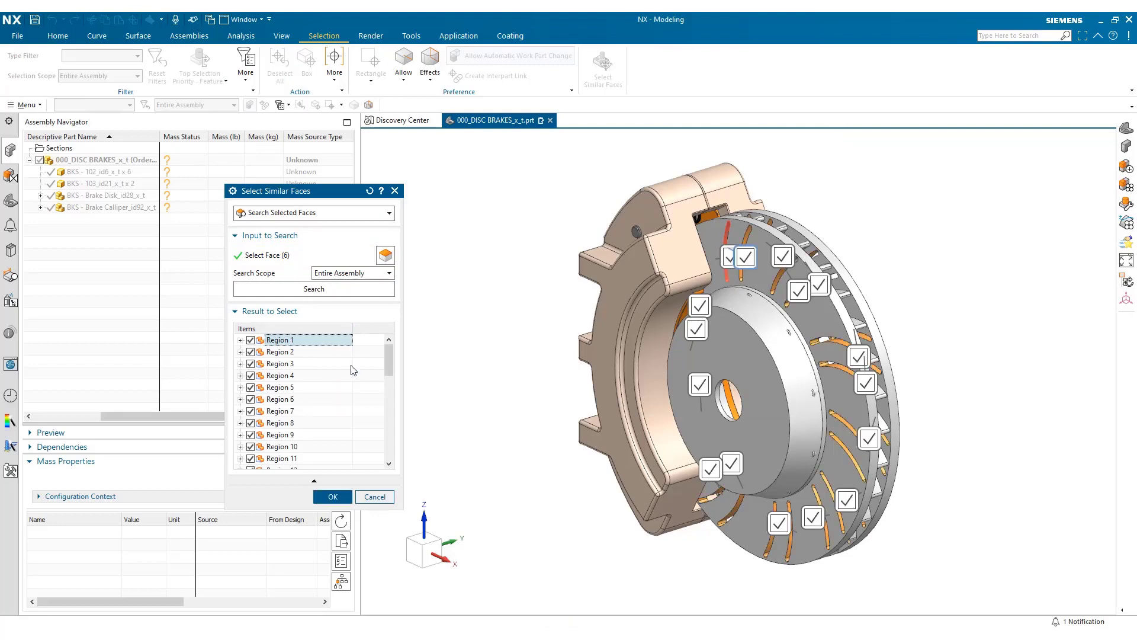
click(333, 496)
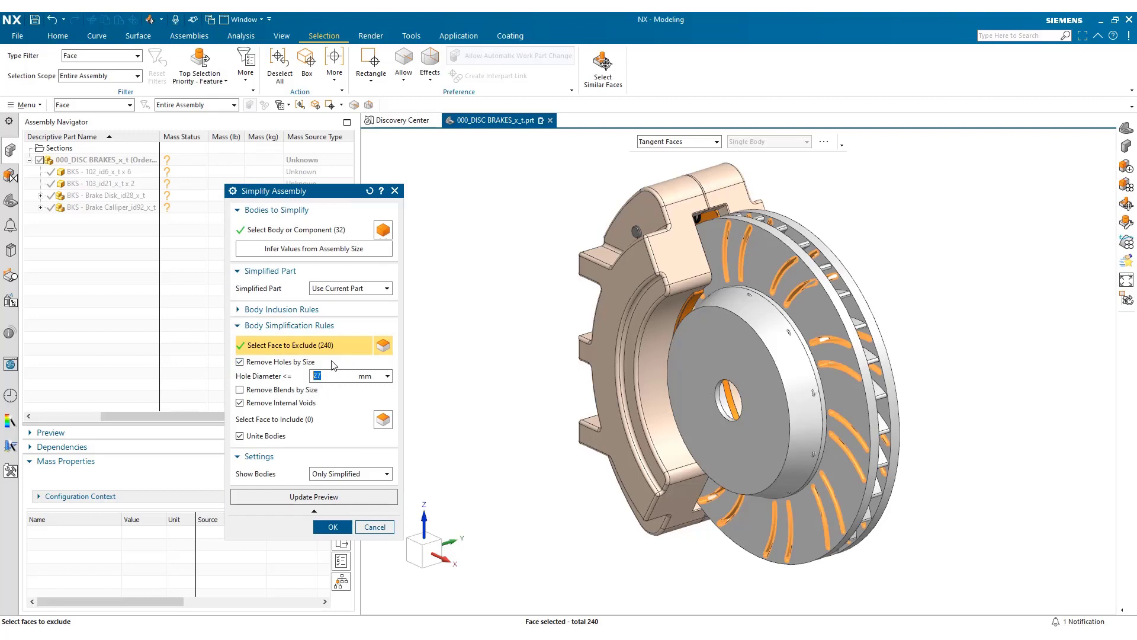
Display all bodies in the simplification settings and update the preview with the excluded slot faces
click(362, 475)
click(354, 484)
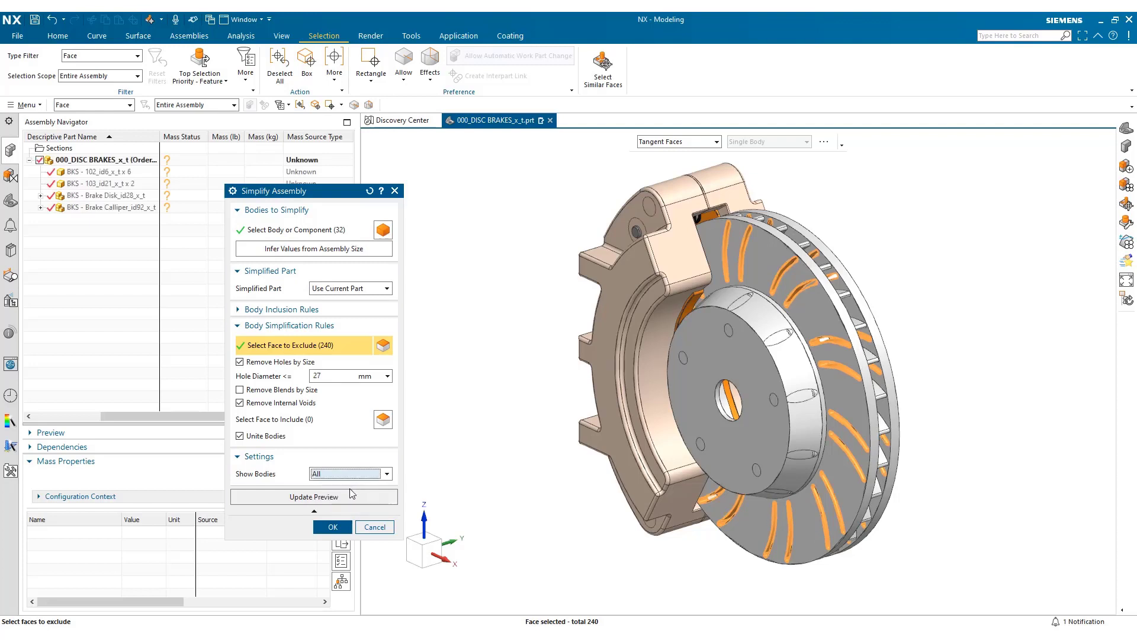
click(346, 495)
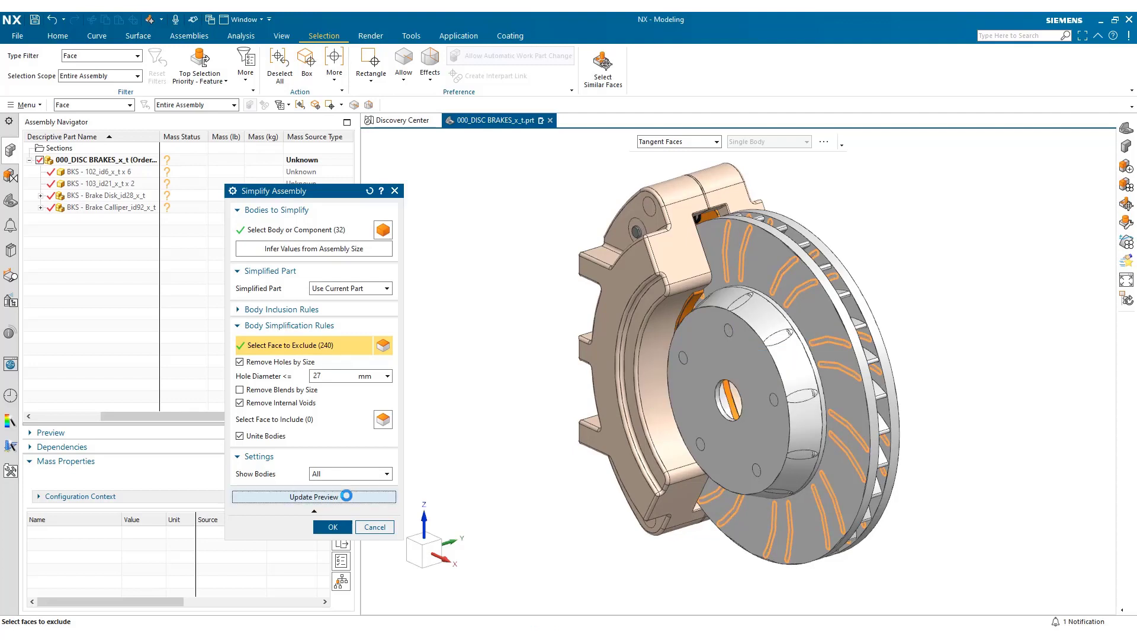
Direct the simplified result to a new part, update its preview and complete the assembly simplification
click(356, 291)
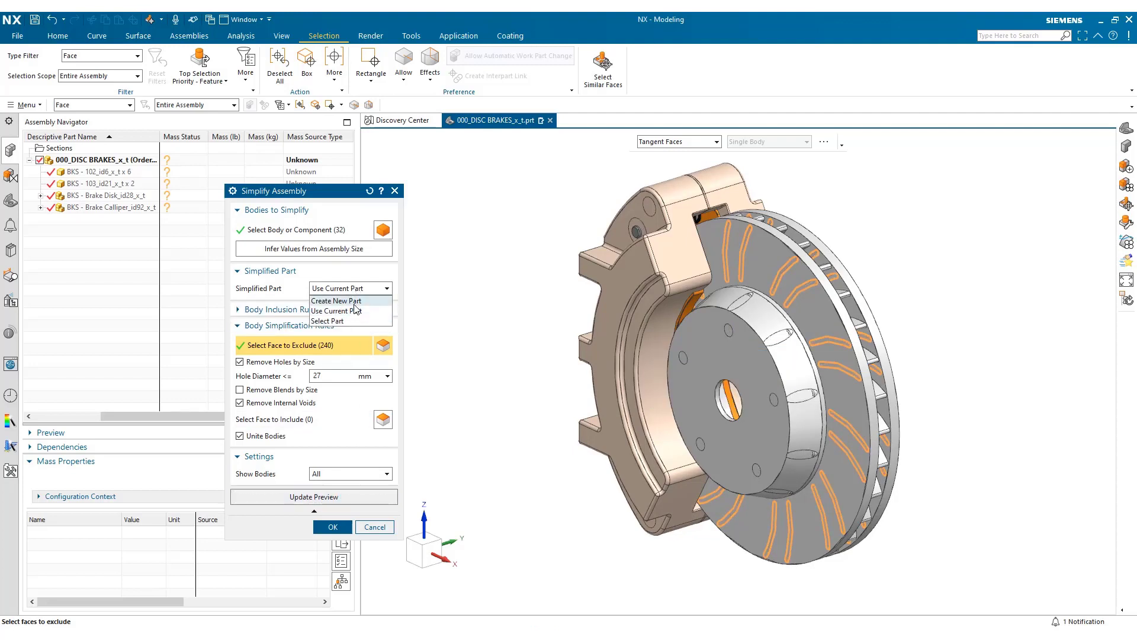
click(335, 301)
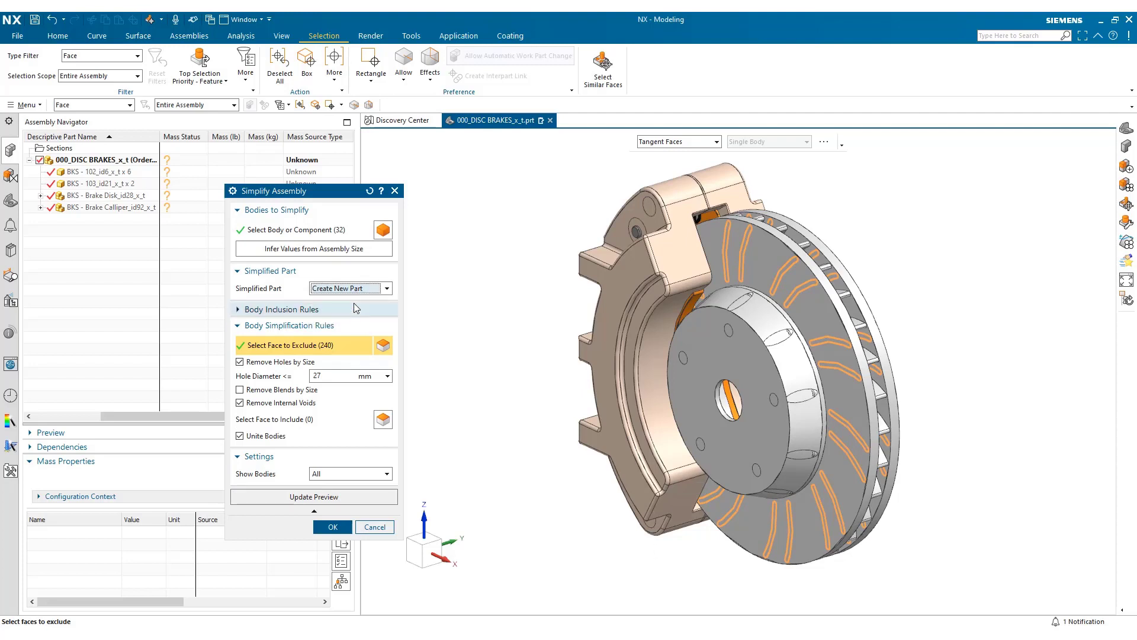
click(340, 497)
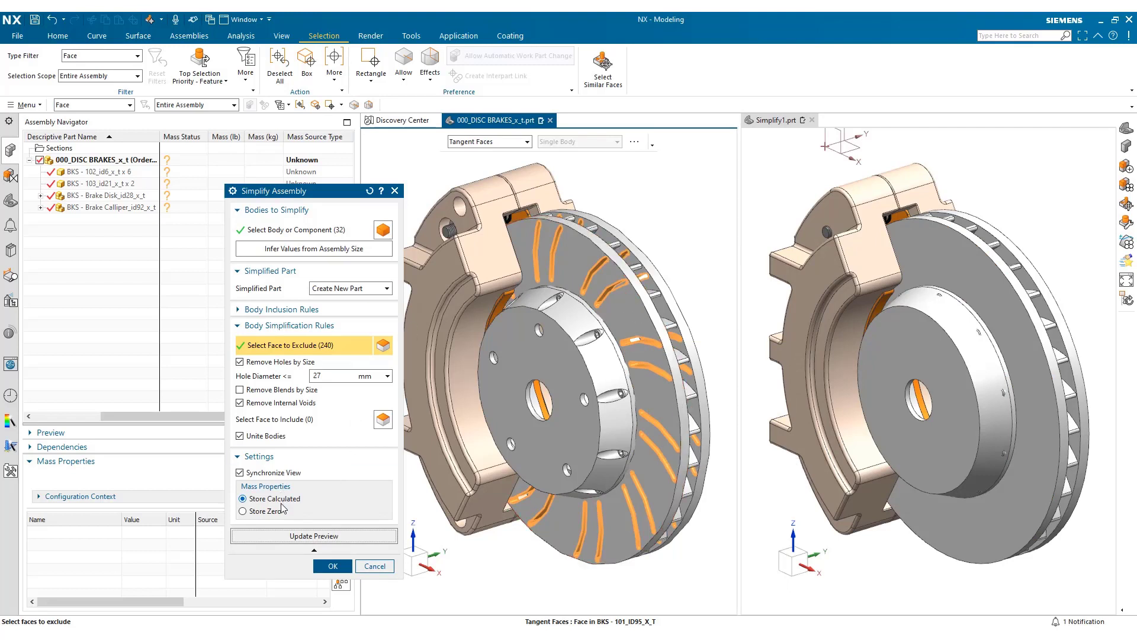
click(320, 566)
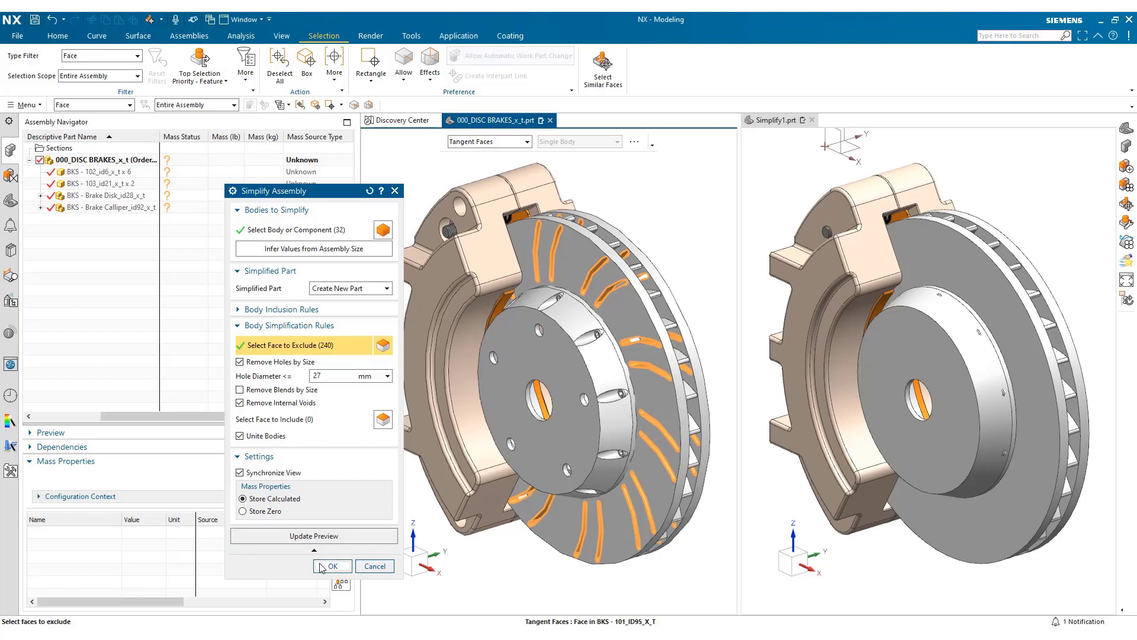
click(321, 567)
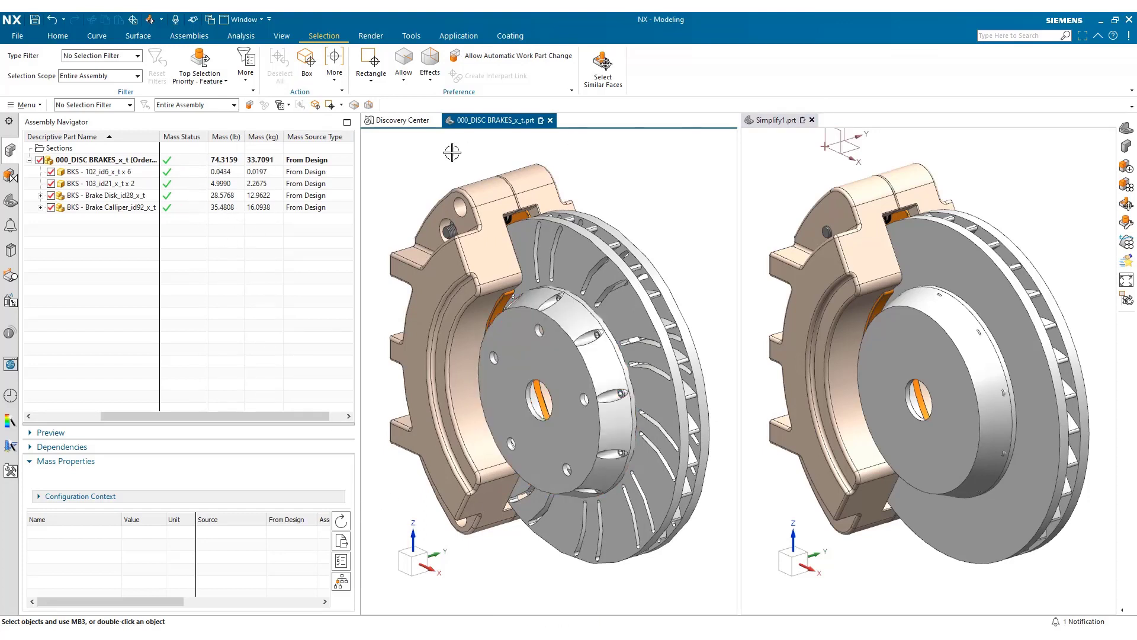
Compare the mass properties of the original disc brake assembly with those of the simplified part
click(232, 159)
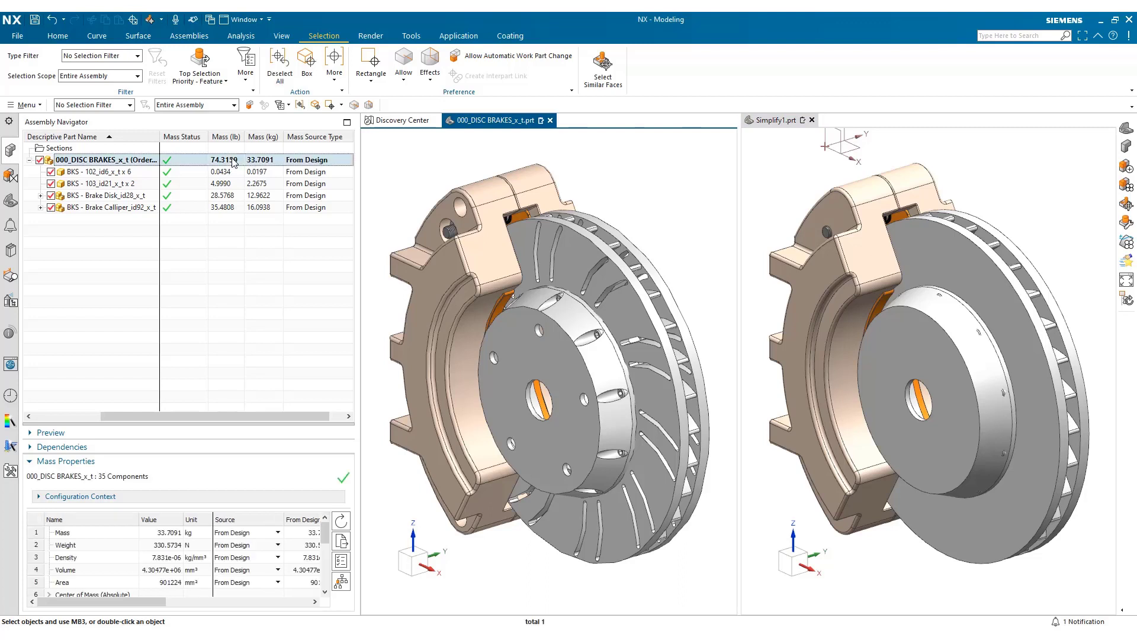
click(777, 121)
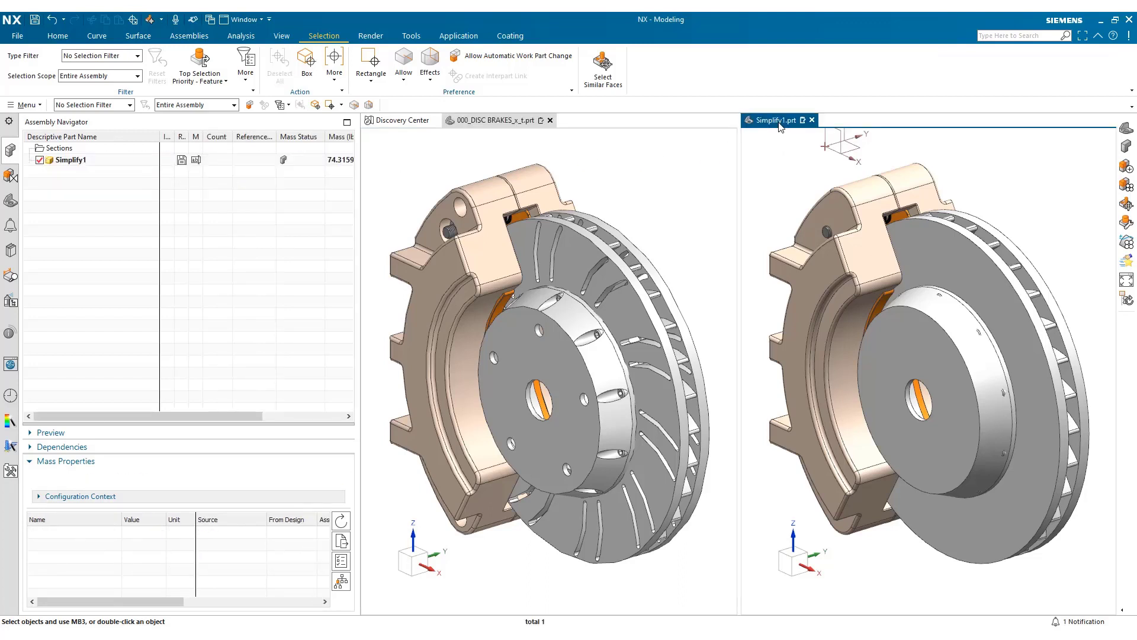
drag(245, 416, 310, 417)
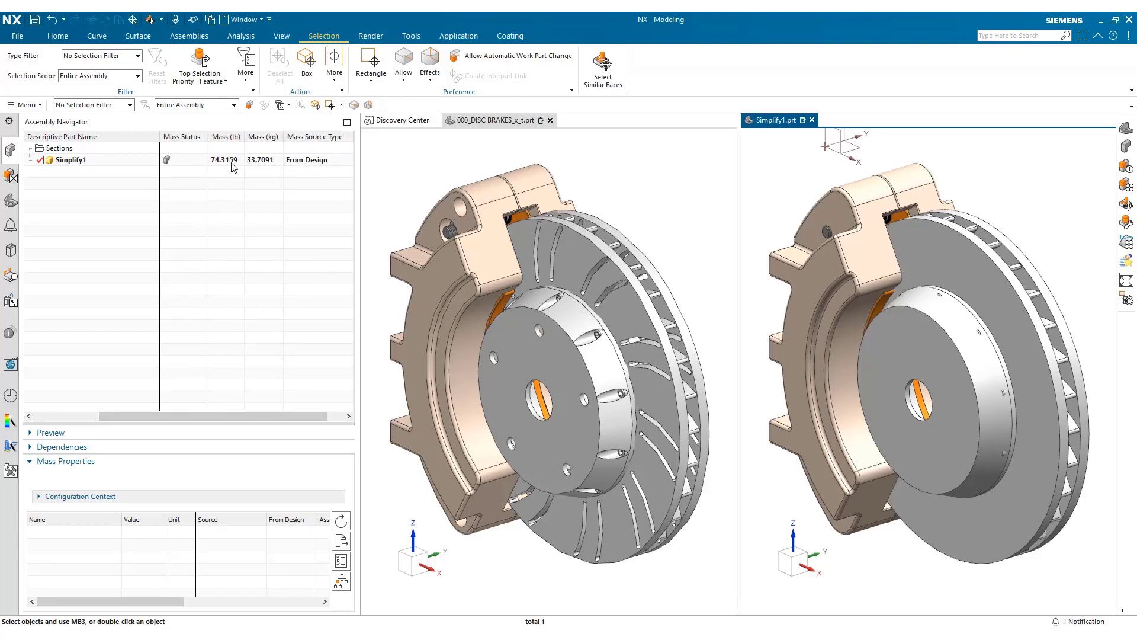
click(127, 161)
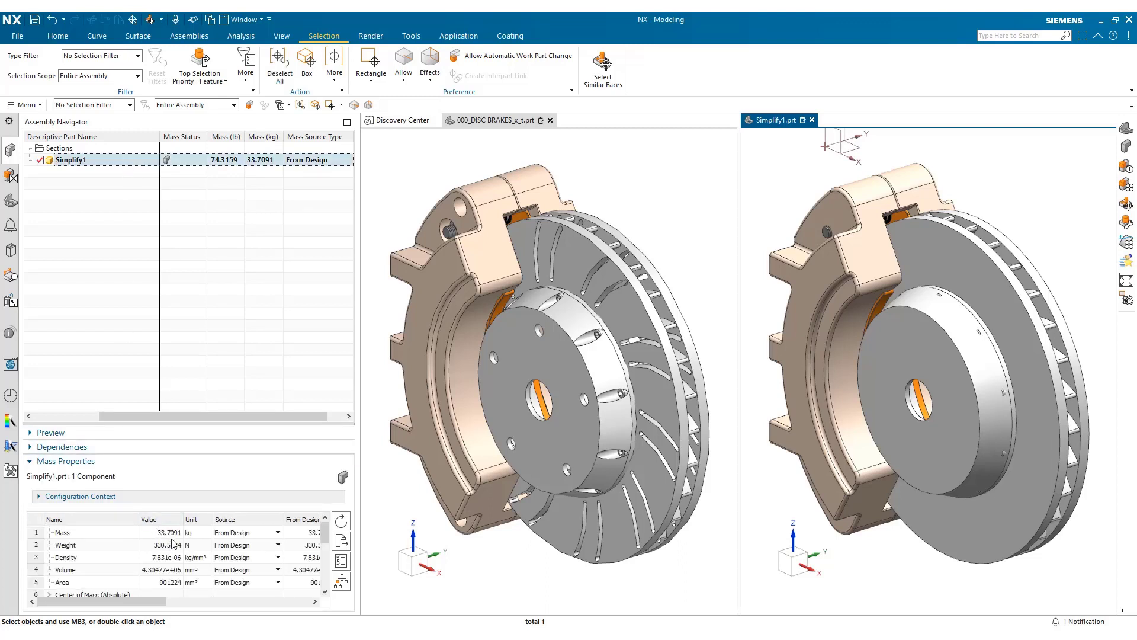
Create a coating region on the flat circular front face of the simplified part's disc hub
click(509, 37)
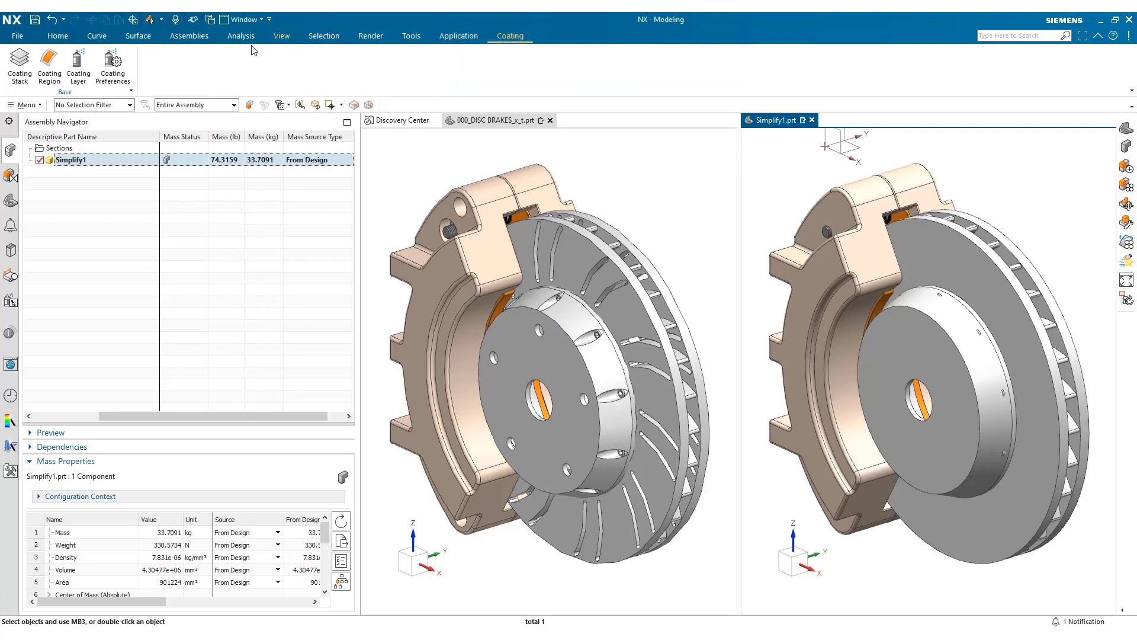
click(50, 68)
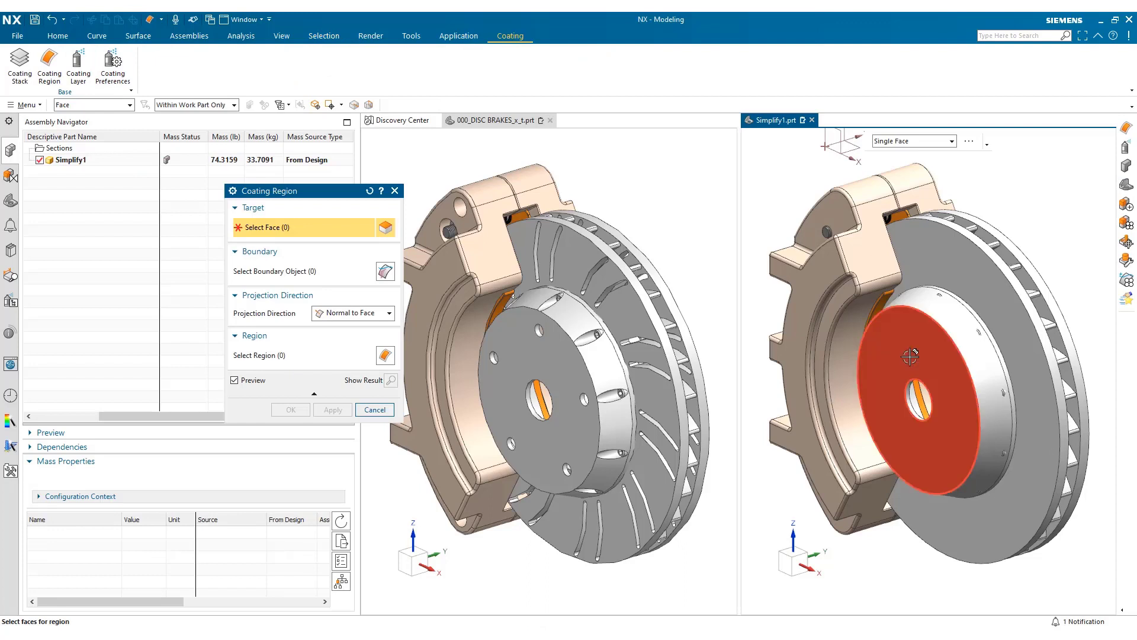
click(927, 333)
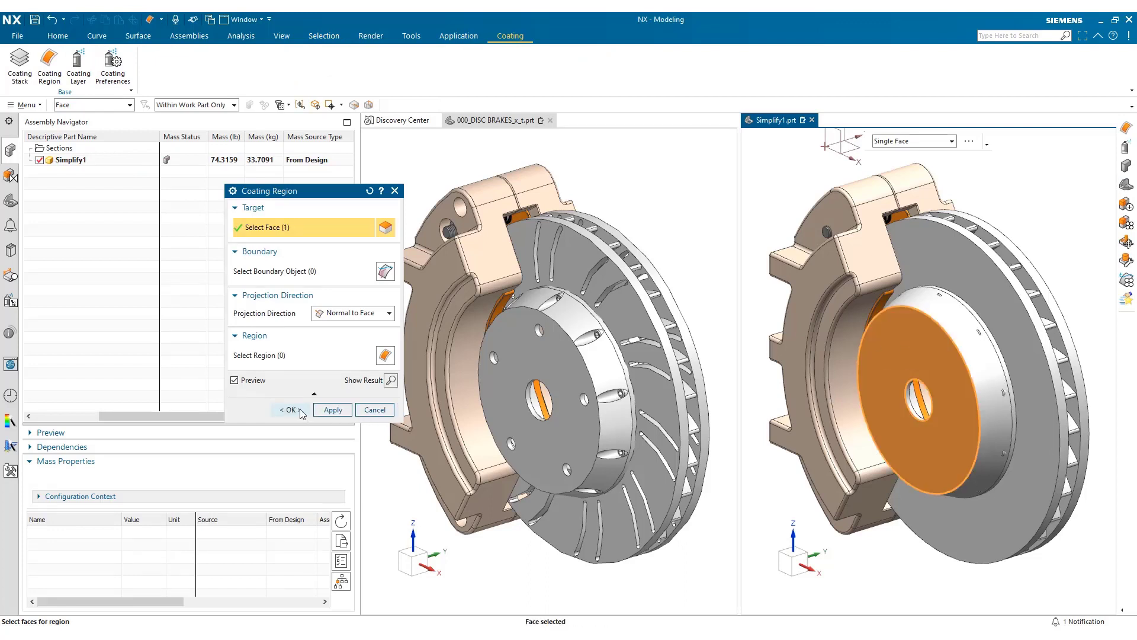
click(302, 410)
Start a coating layer and assign Brass from the material library as its physical material
click(78, 61)
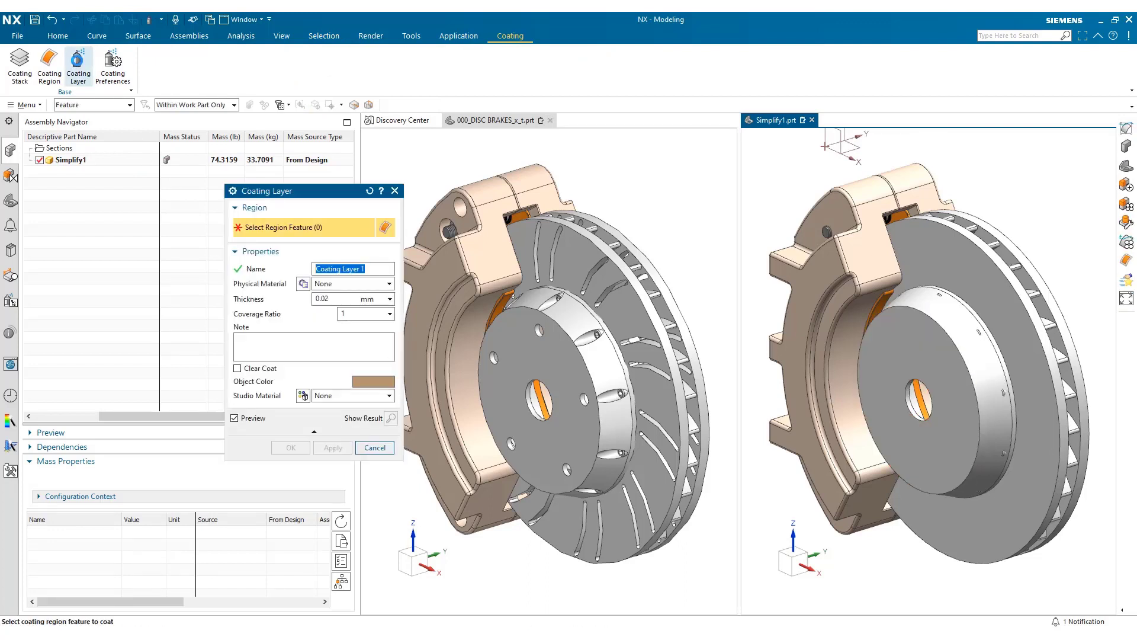
click(303, 285)
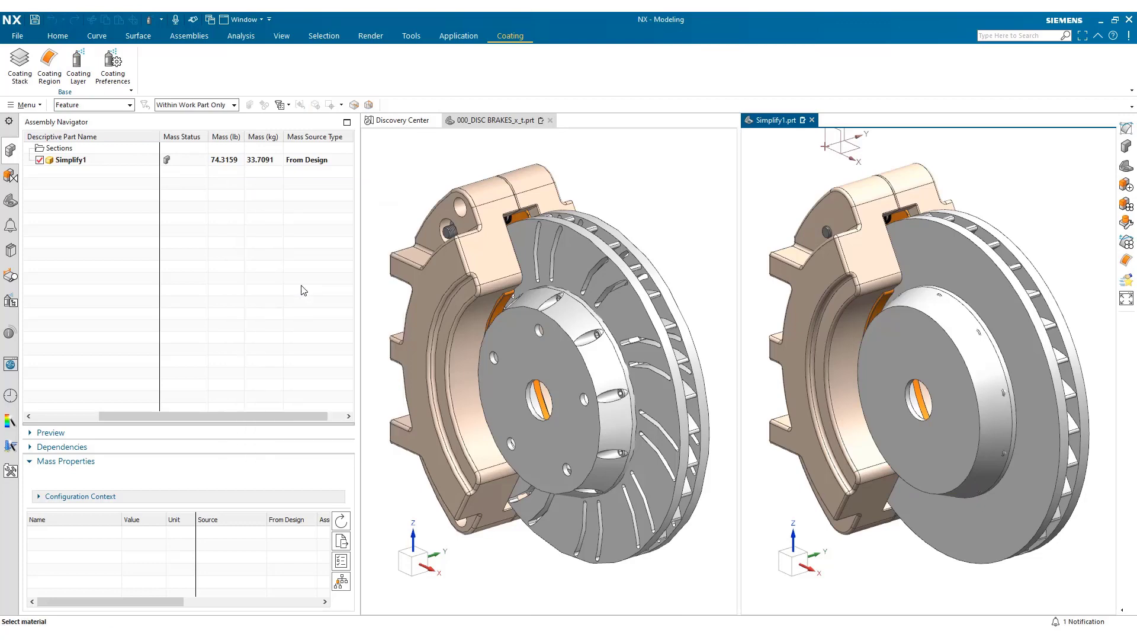
scroll(281, 482, down, 2)
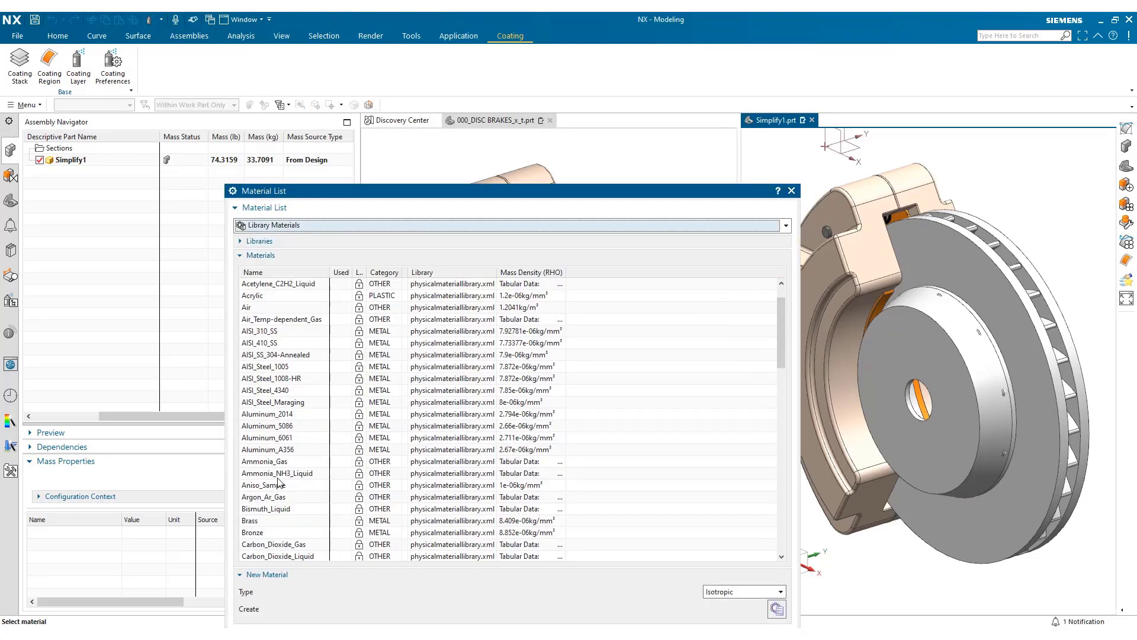
click(273, 485)
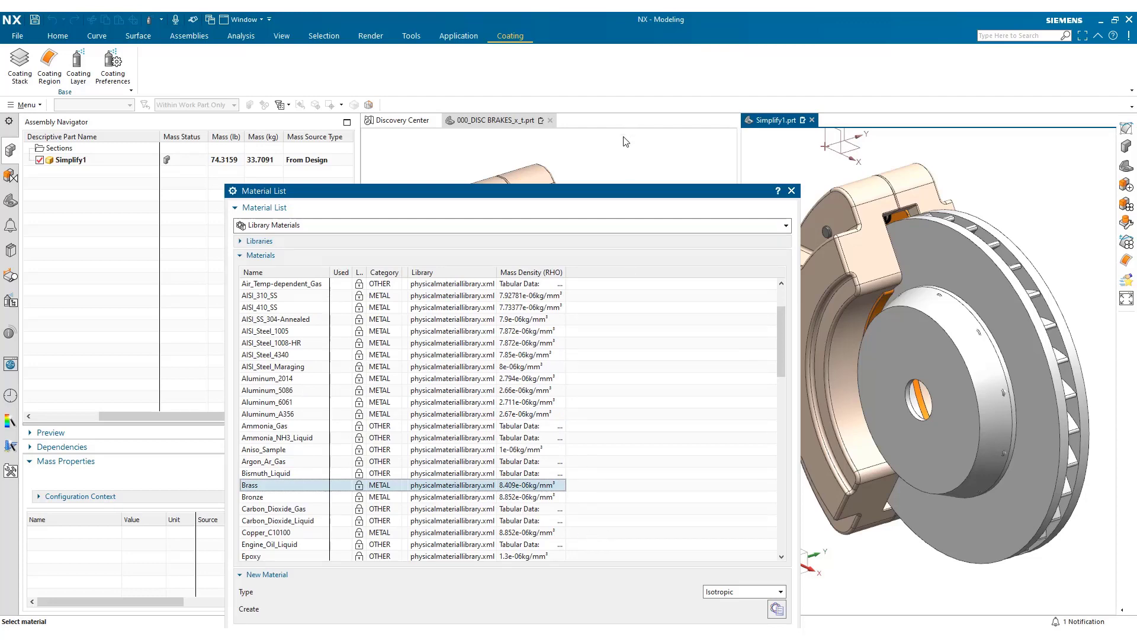
drag(616, 206, 610, 151)
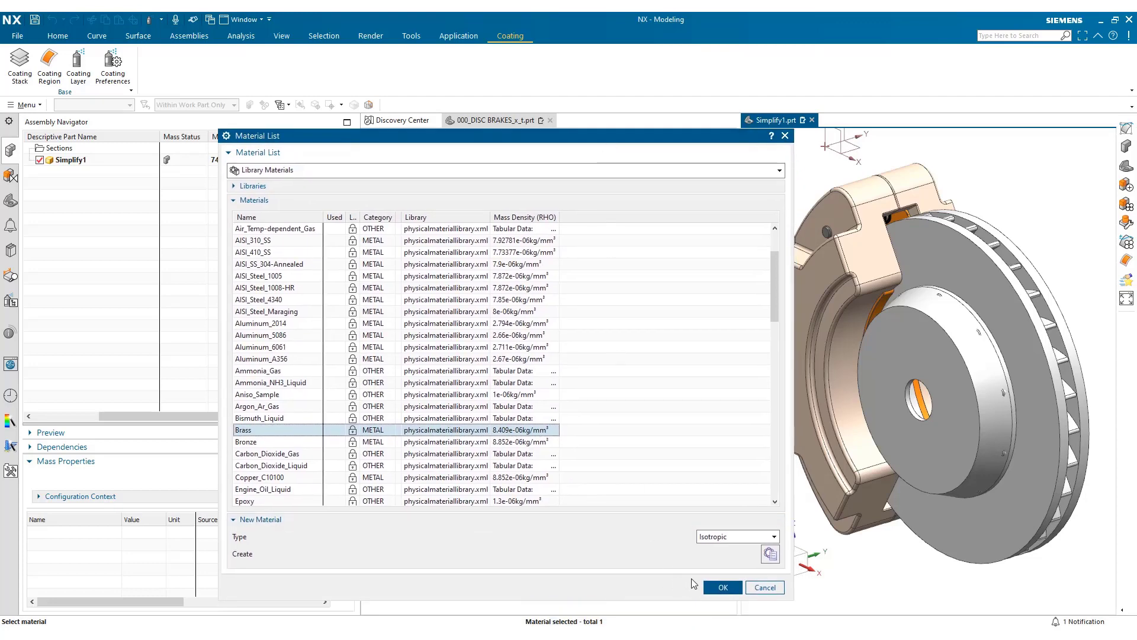
click(723, 587)
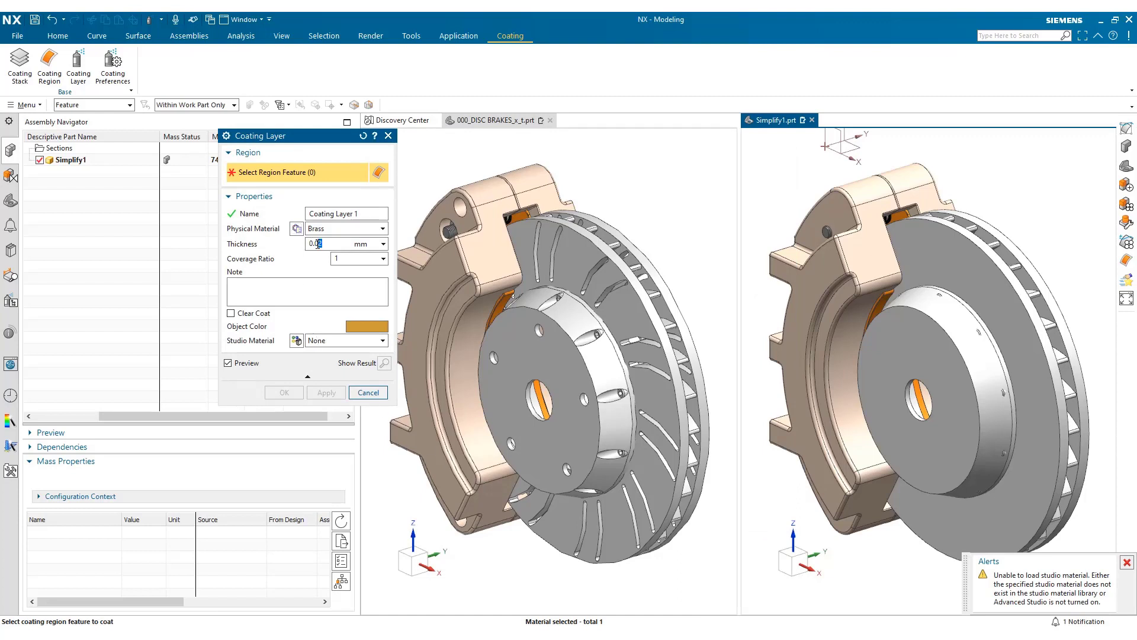
Set the coating thickness to 0.1 mm and apply the layer to the hub face's coating region
text(1)
click(883, 344)
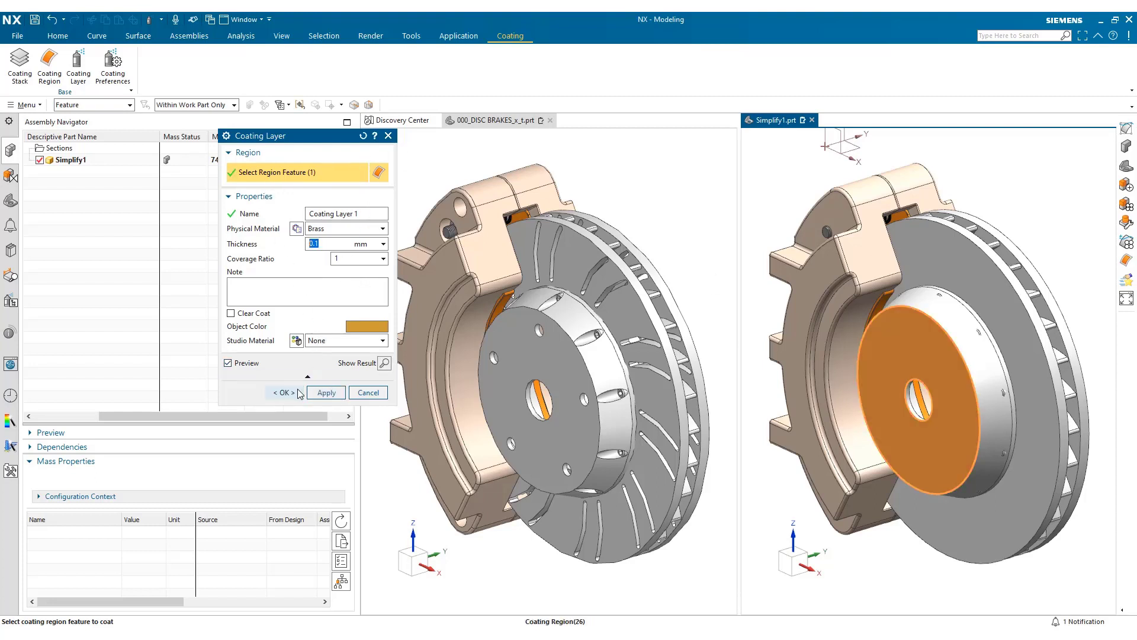
click(296, 393)
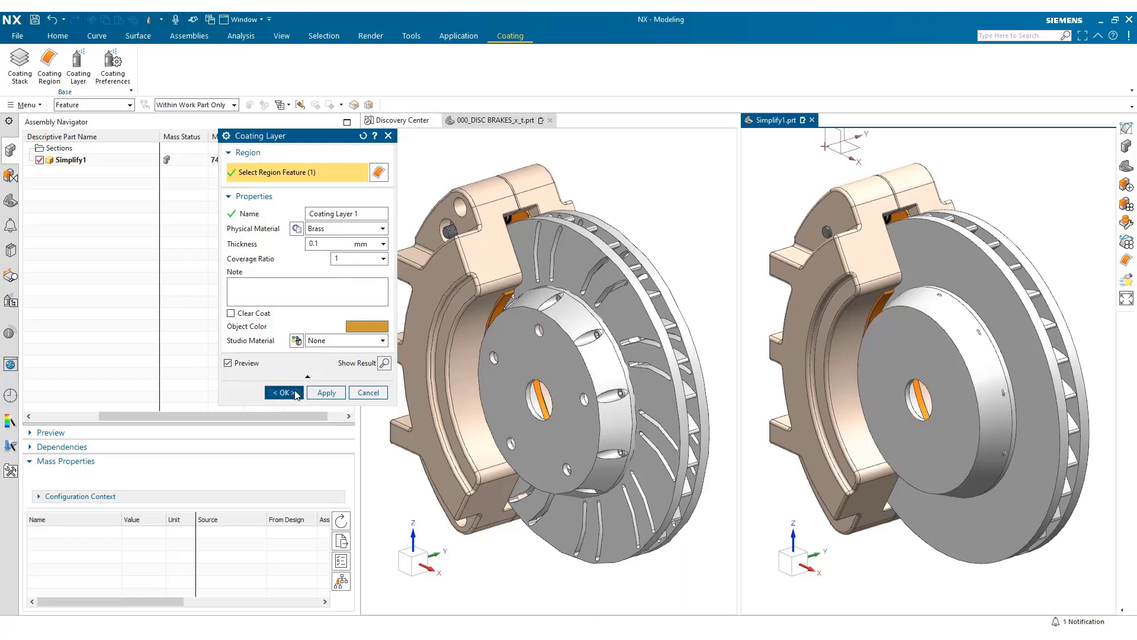
Update the mass properties of the Simplify1 part and set its mass source to From Design (Coated)
click(184, 165)
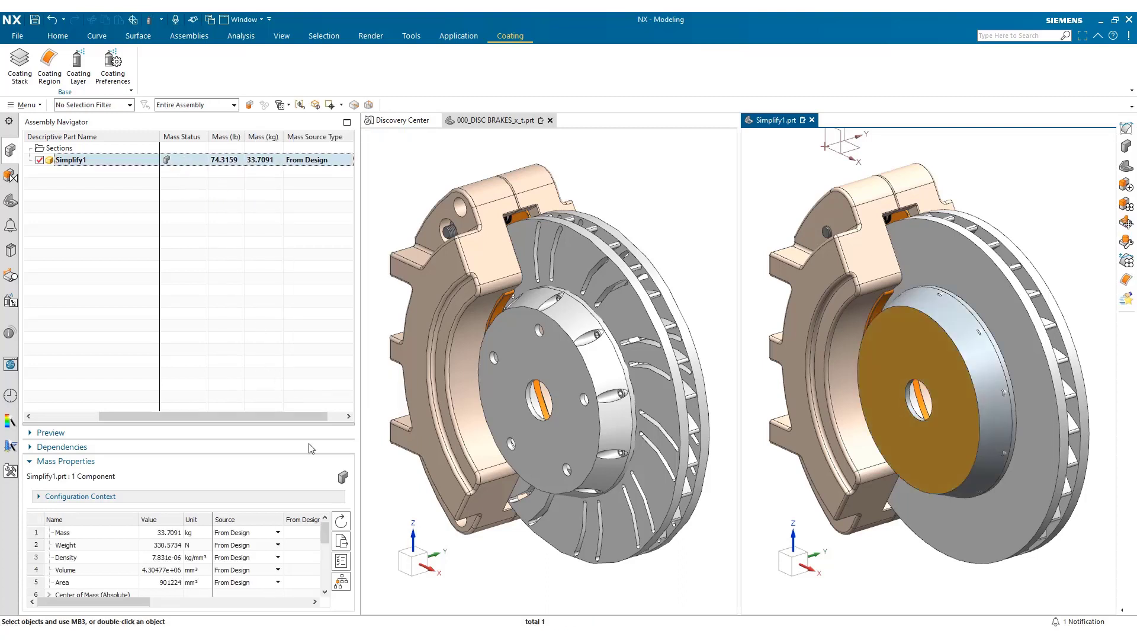
click(341, 521)
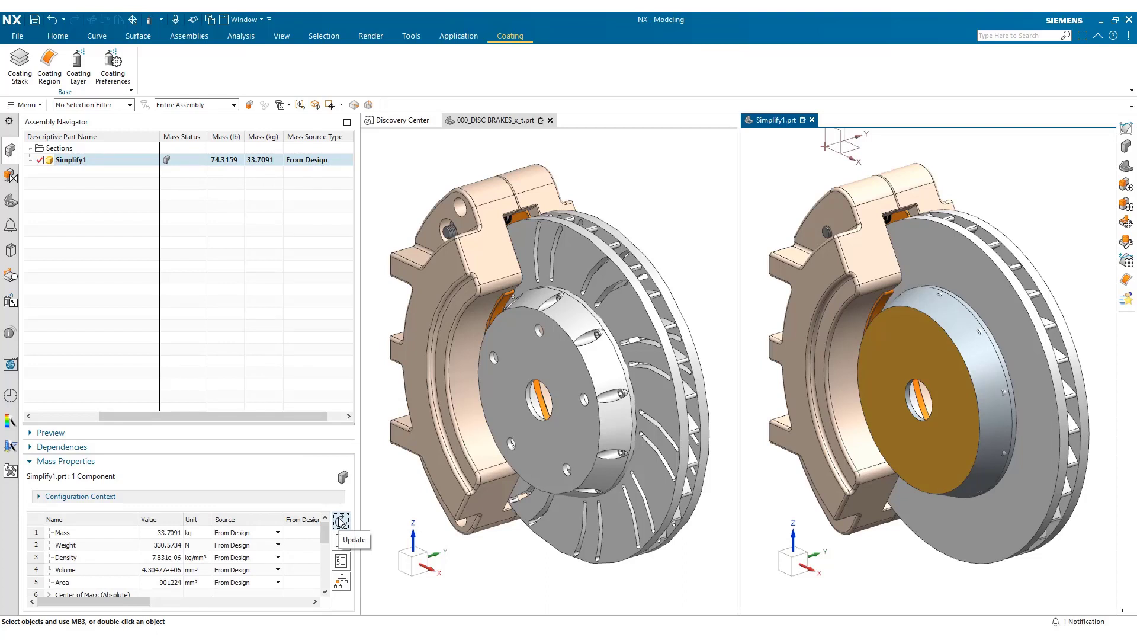
click(278, 532)
click(283, 532)
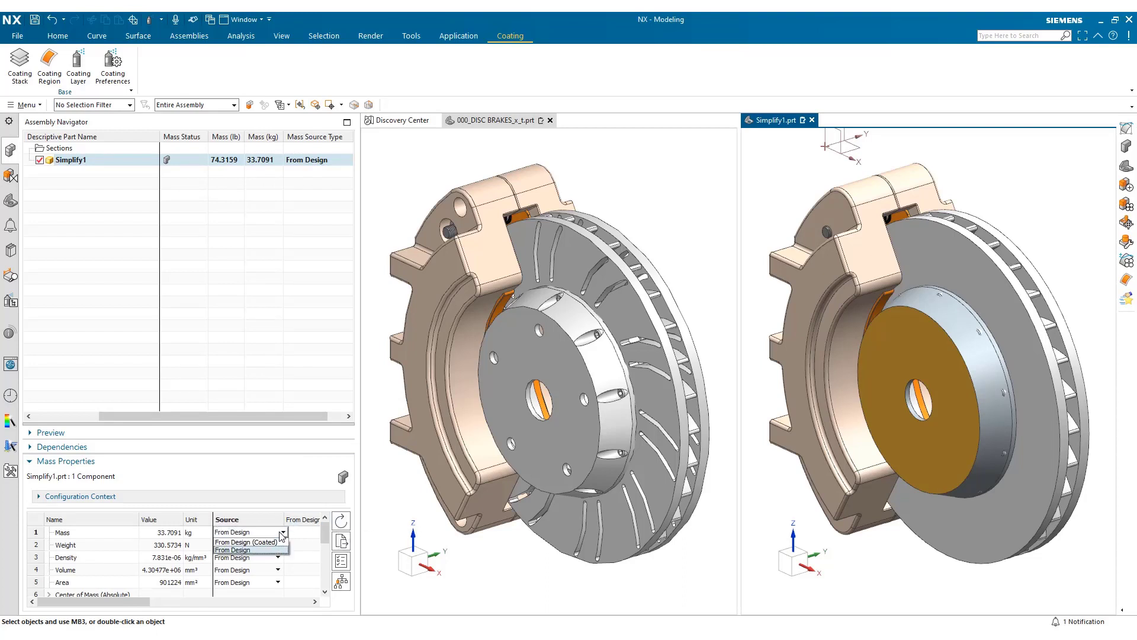
click(278, 541)
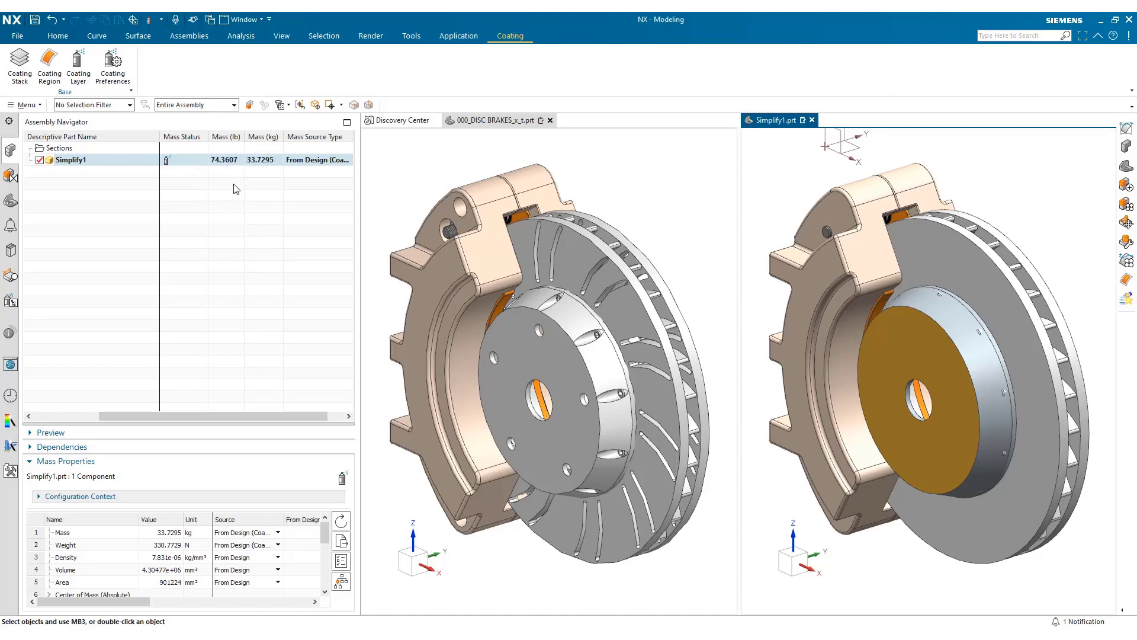
Expand the simplified feature group in the part's model history and widen the name column to inspect its bodies
click(11, 201)
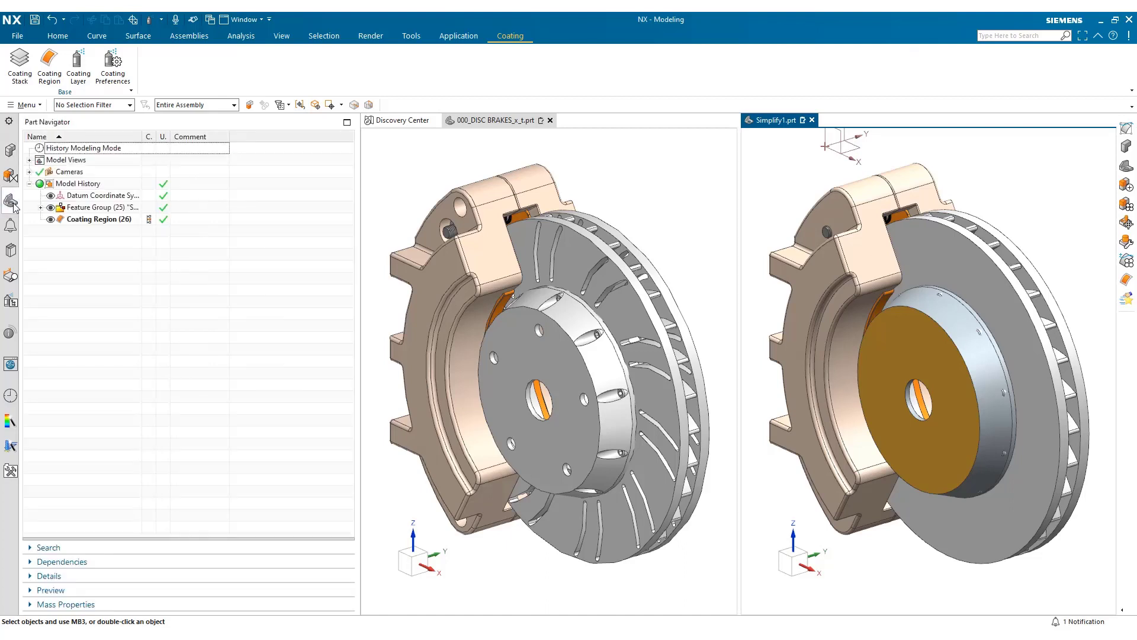
click(41, 207)
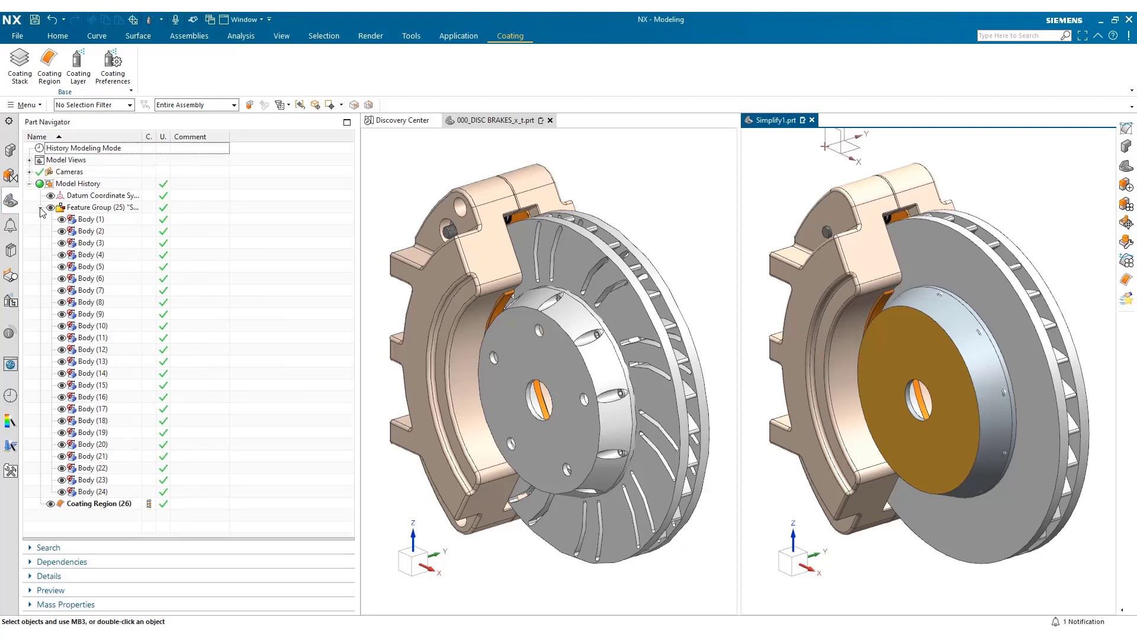
drag(143, 141, 190, 145)
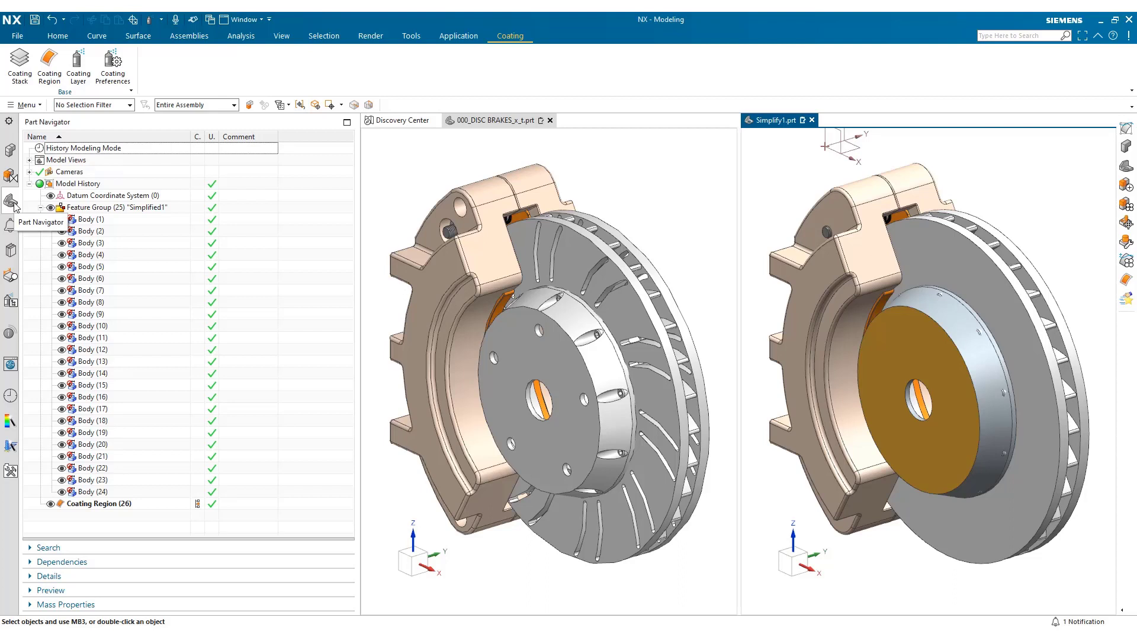
Inspect which objects belong to the Simplified and Model reference sets of the simplified part, leaving both sets as they are
click(26, 105)
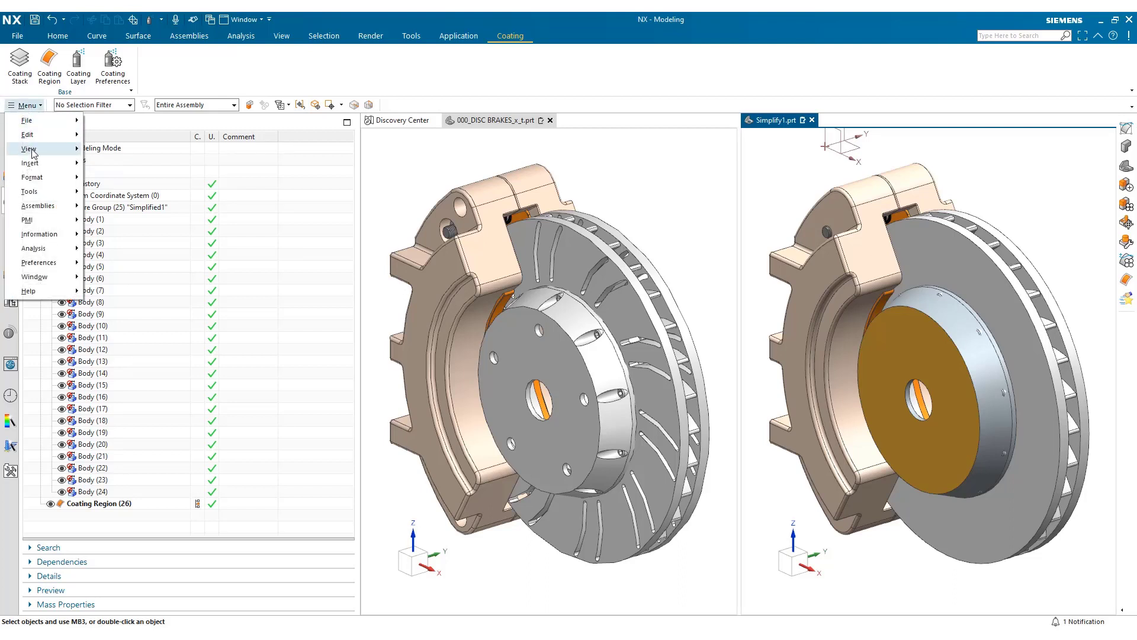
mouse_move(33, 178)
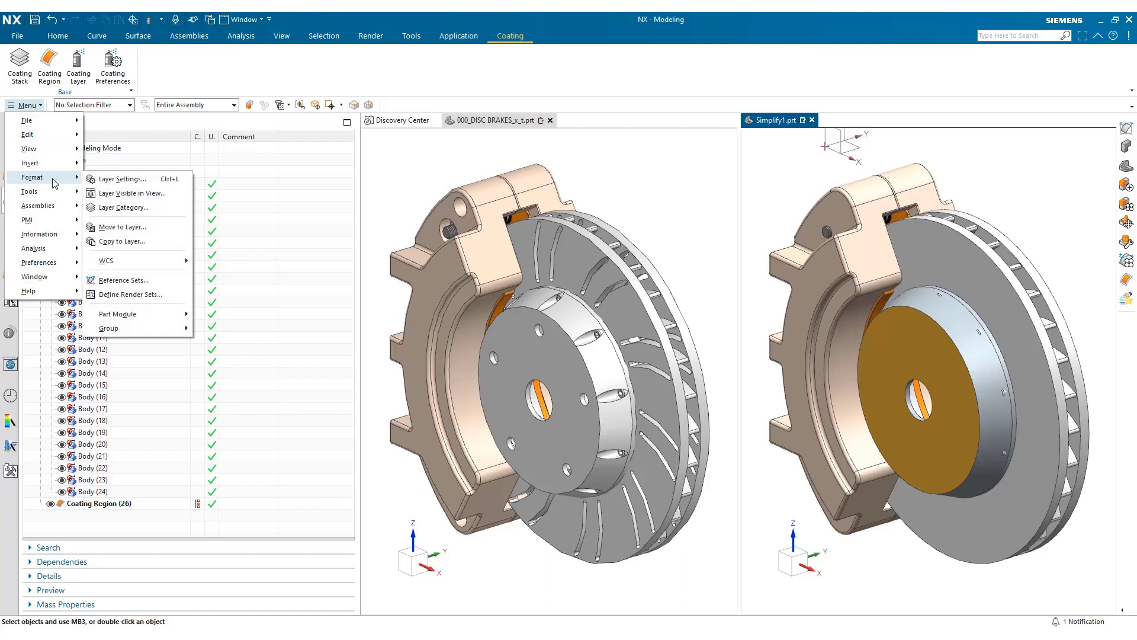
click(122, 281)
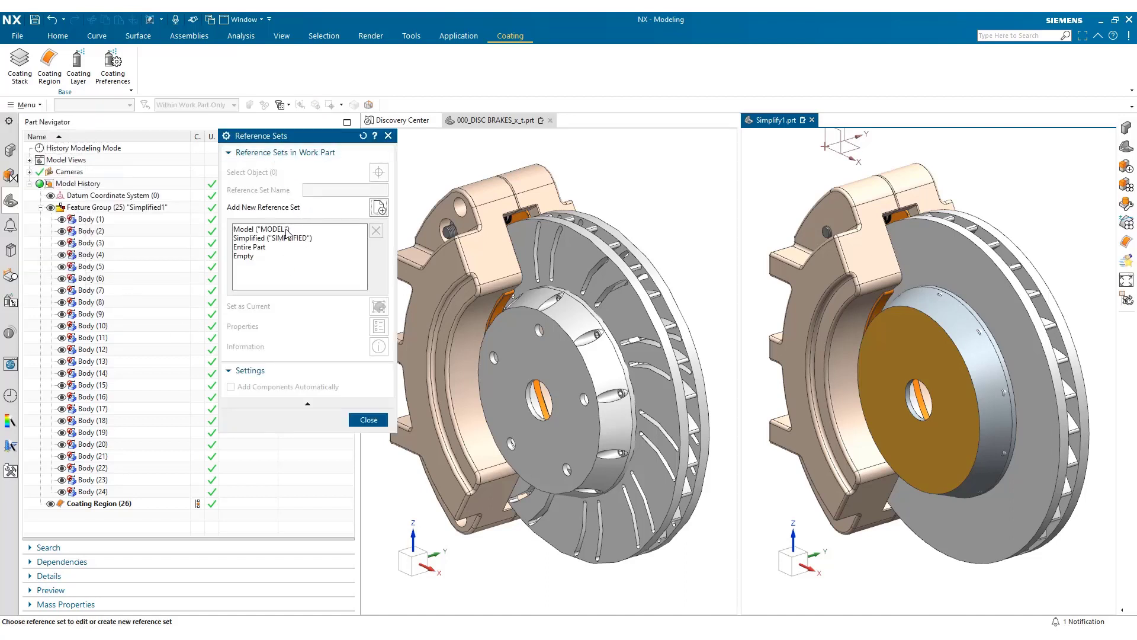
click(286, 229)
click(287, 239)
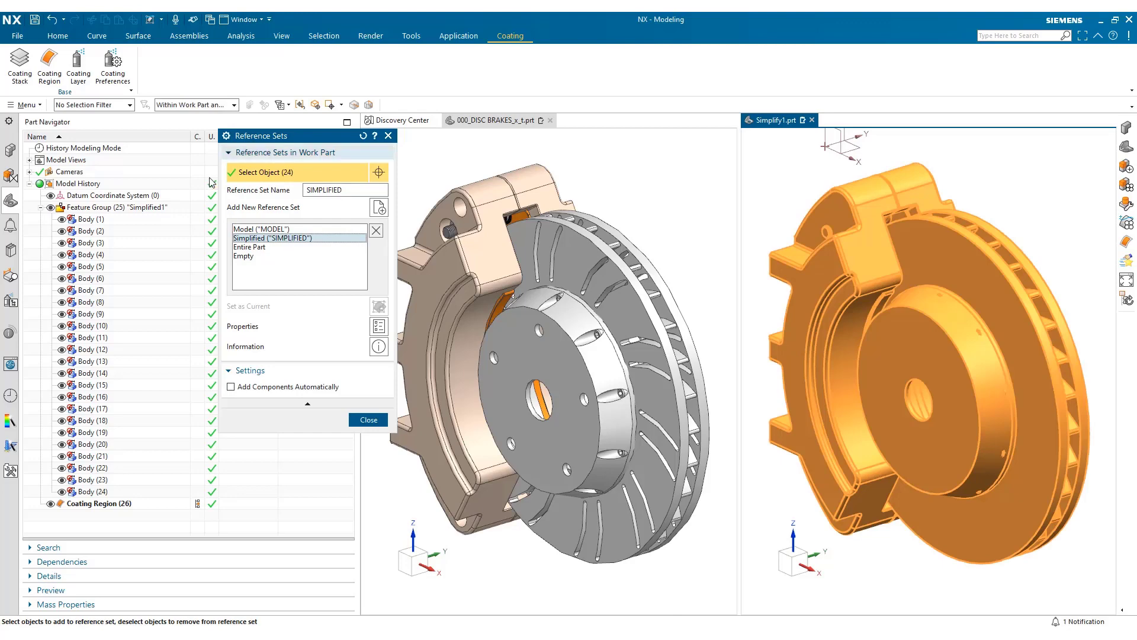
click(296, 231)
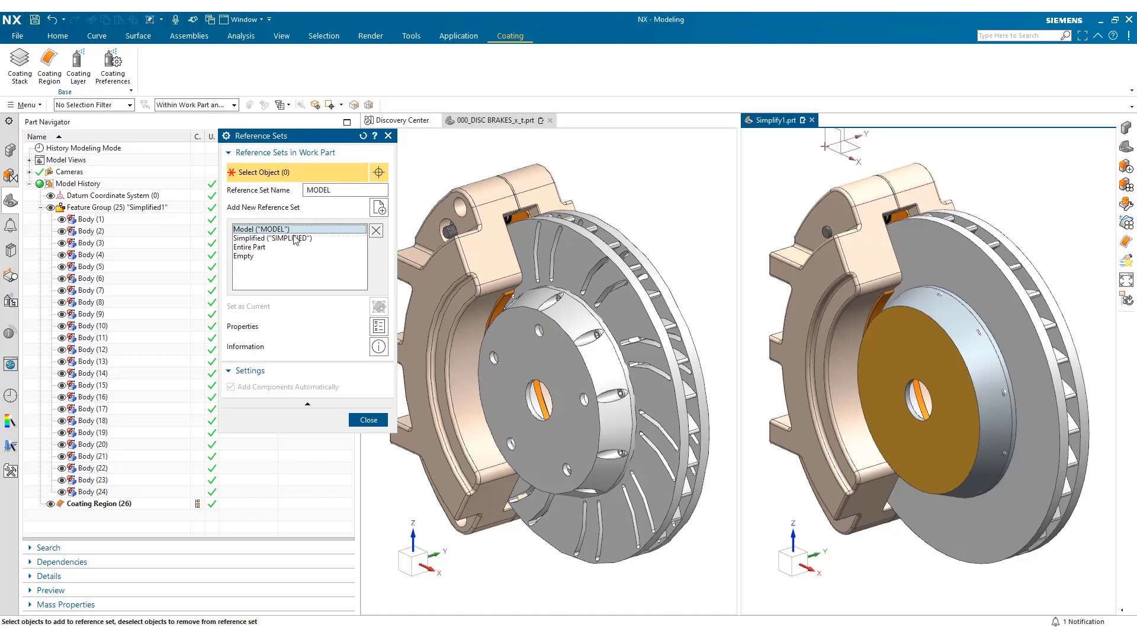
click(375, 422)
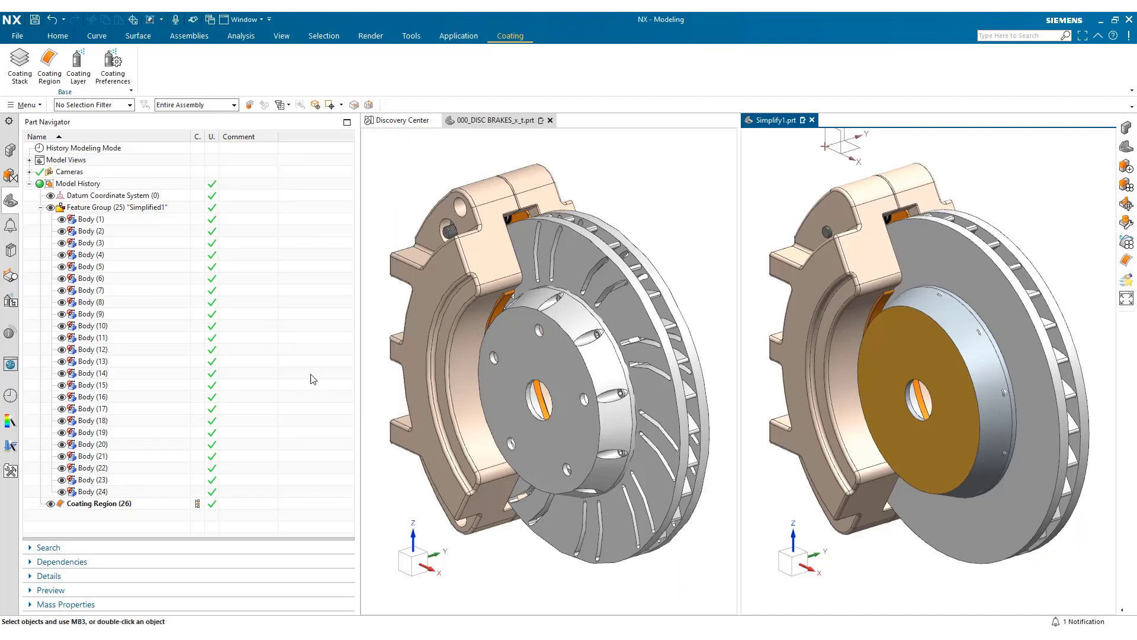
Review the reference set order and the saved load options in the Assembly Load Options, and leave without changing them
click(18, 38)
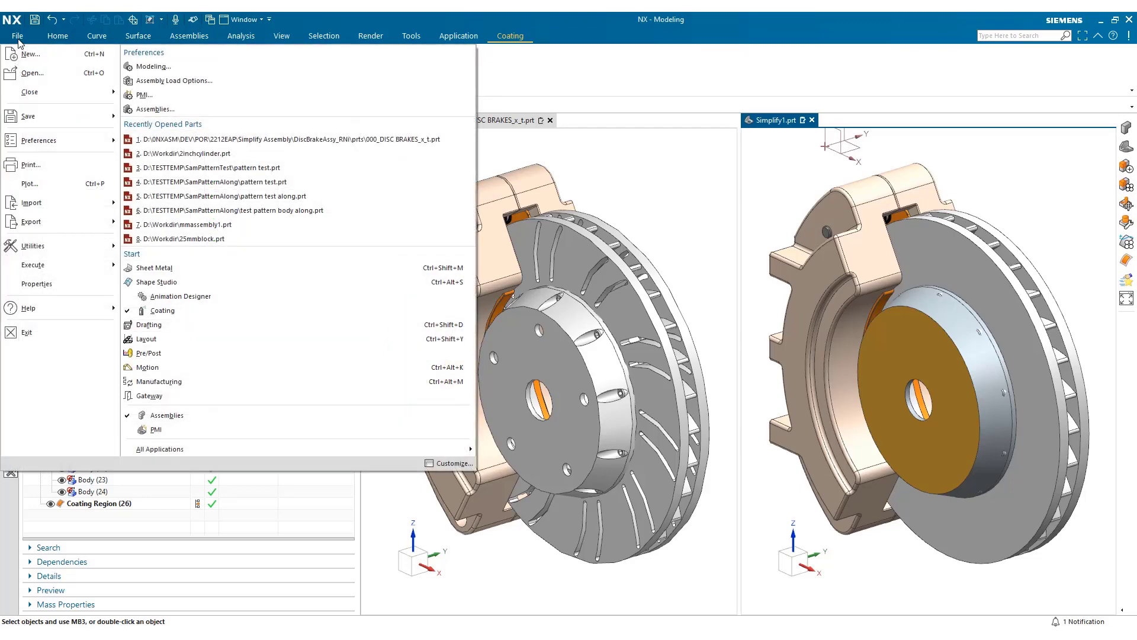
click(167, 81)
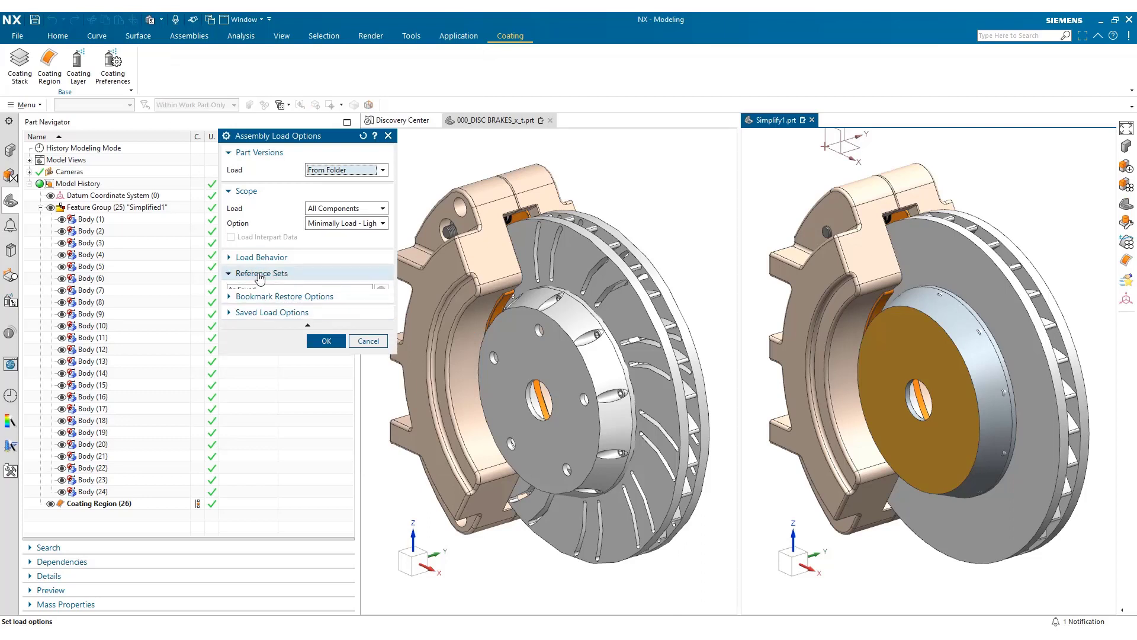
click(259, 275)
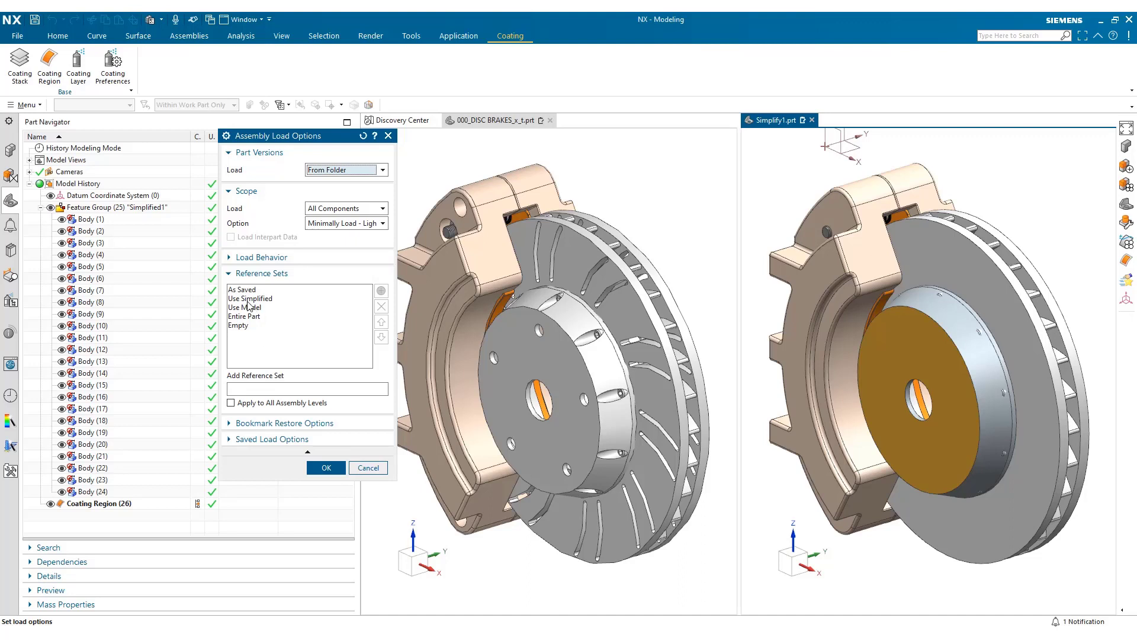
click(256, 441)
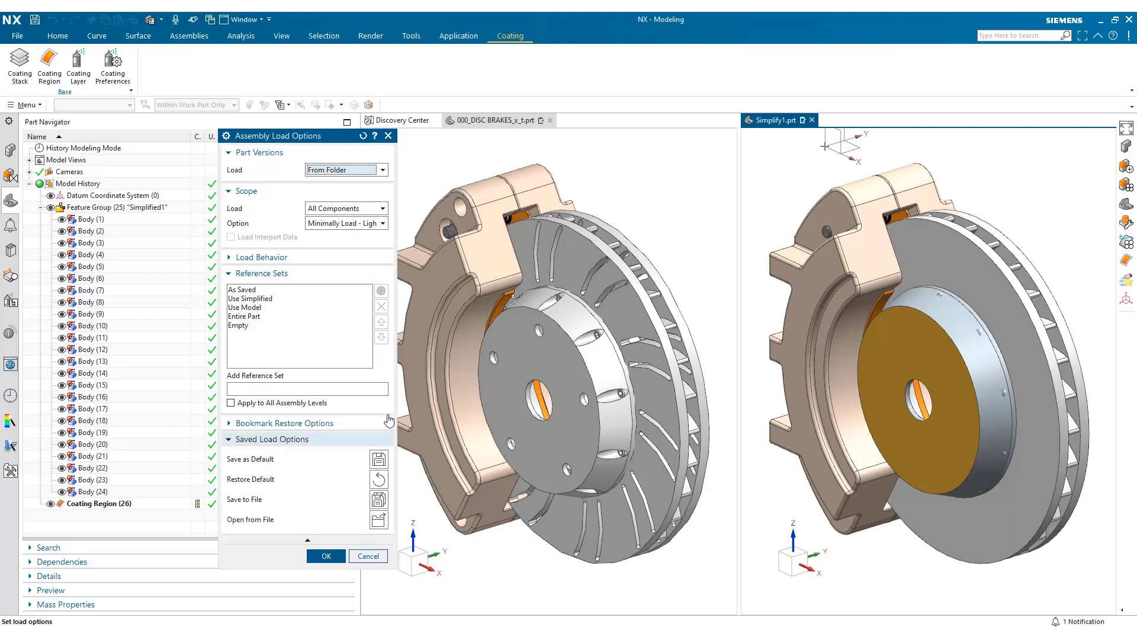
click(368, 555)
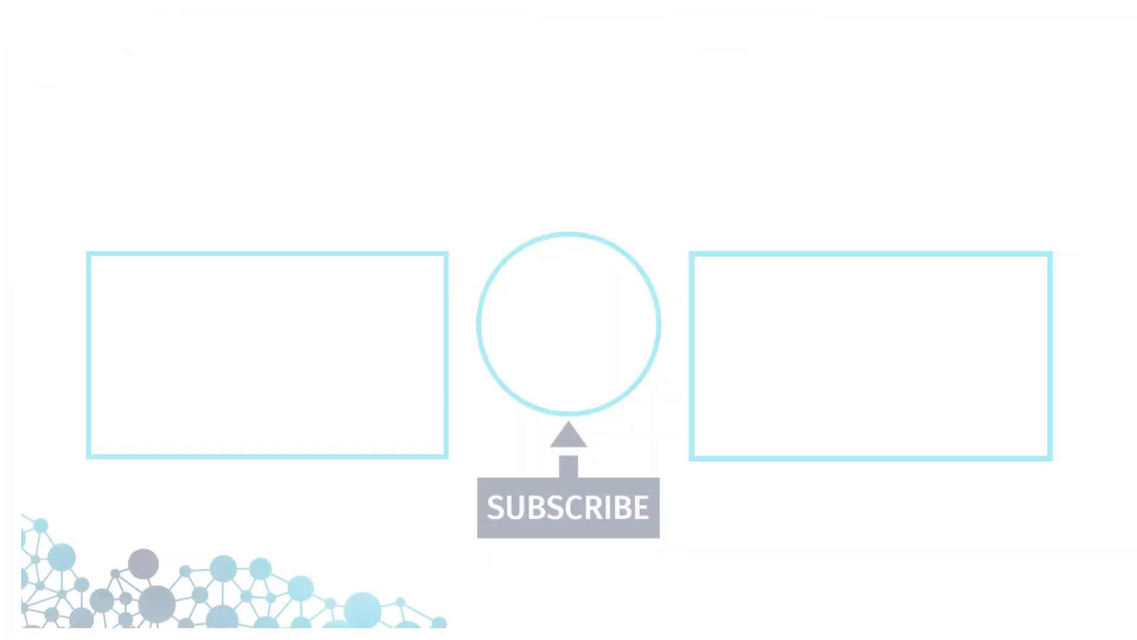